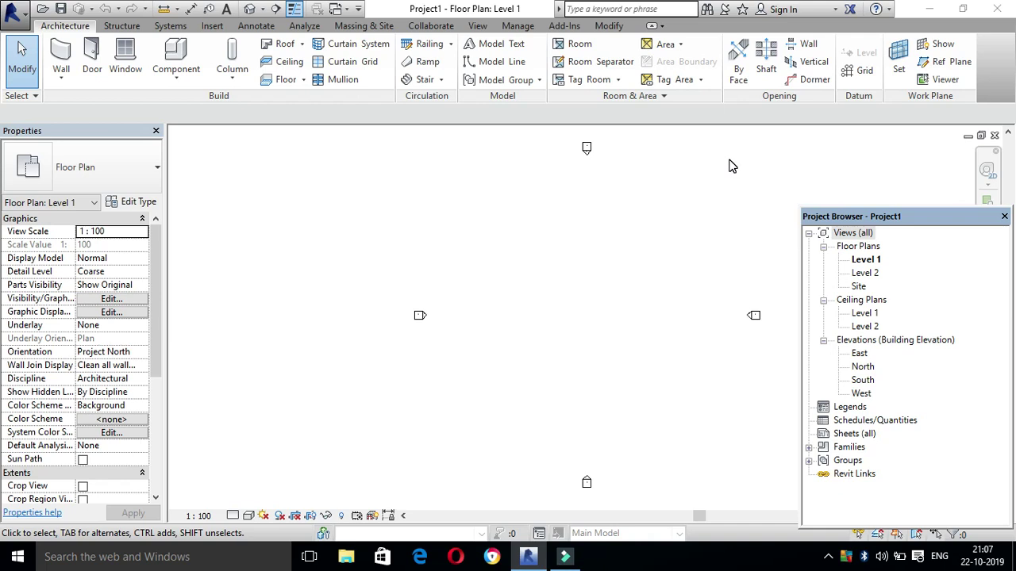
- Expand the Stair dropdown to show Stair by Component and Stair by Sketch
scroll(530, 288, down, 1)
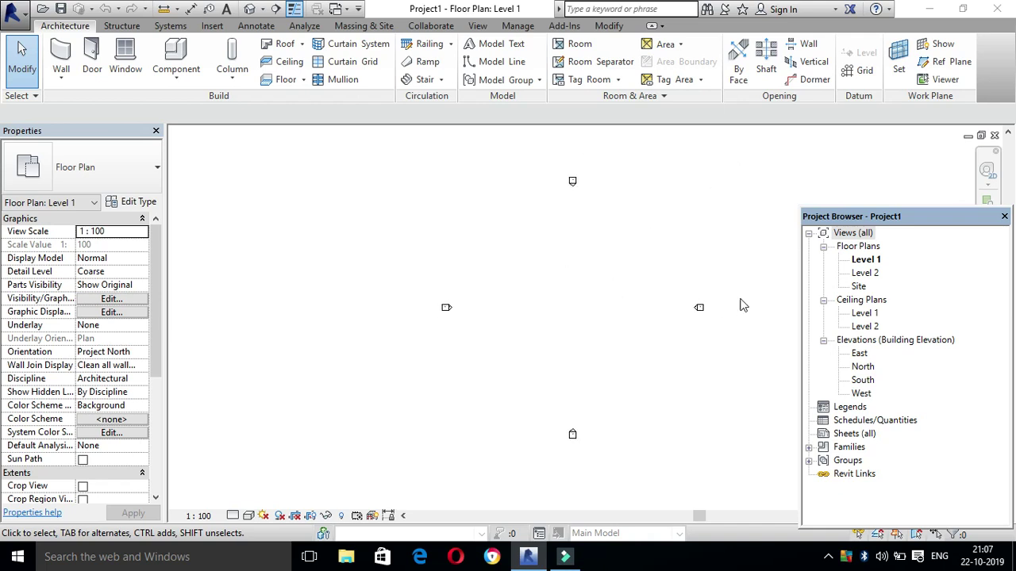
scroll(746, 318, up, 1)
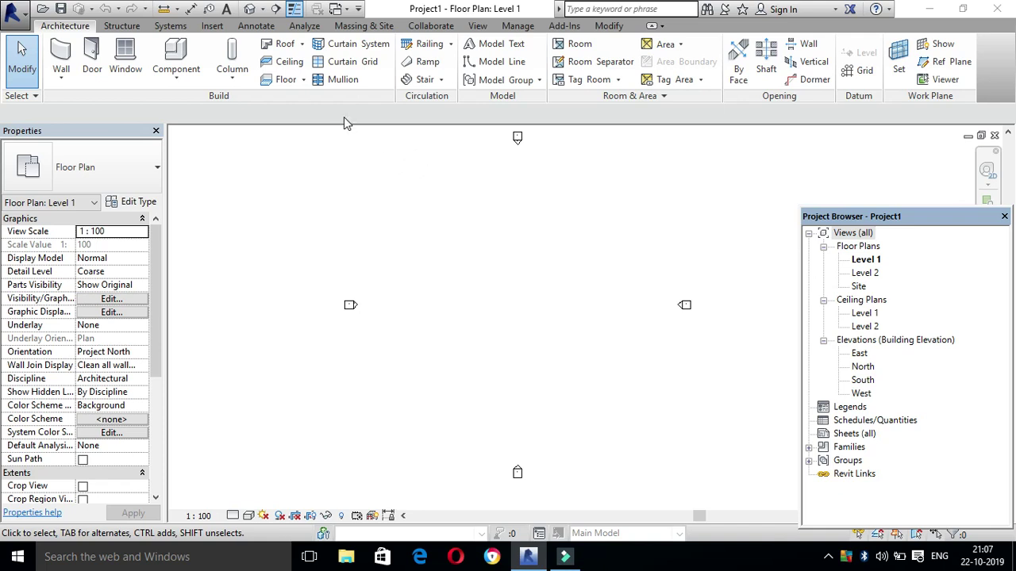
click(441, 79)
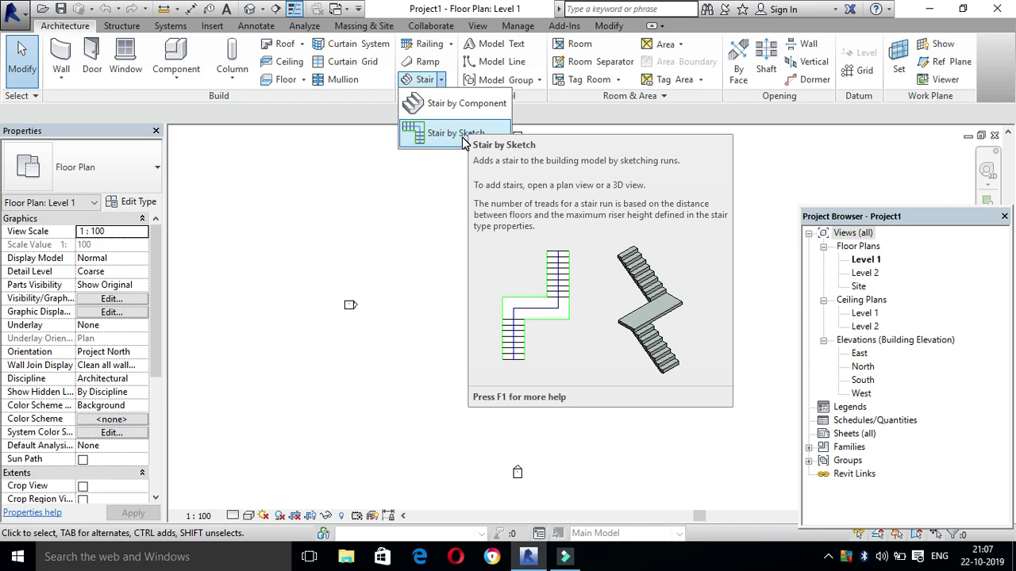
- Draw a straight 23-riser stair run from Level 1 to Level 2 near the plan's middle
click(460, 104)
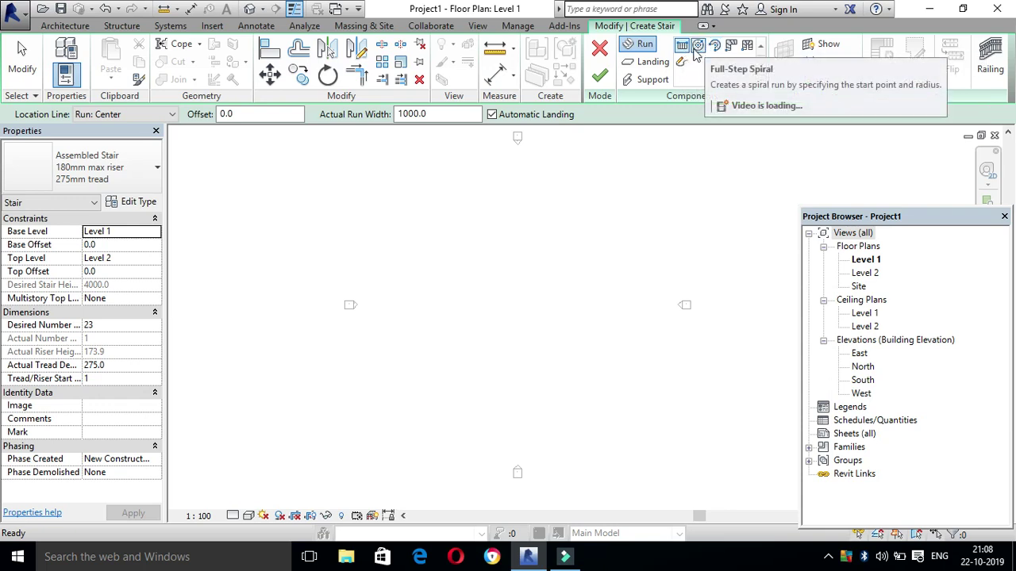
click(682, 46)
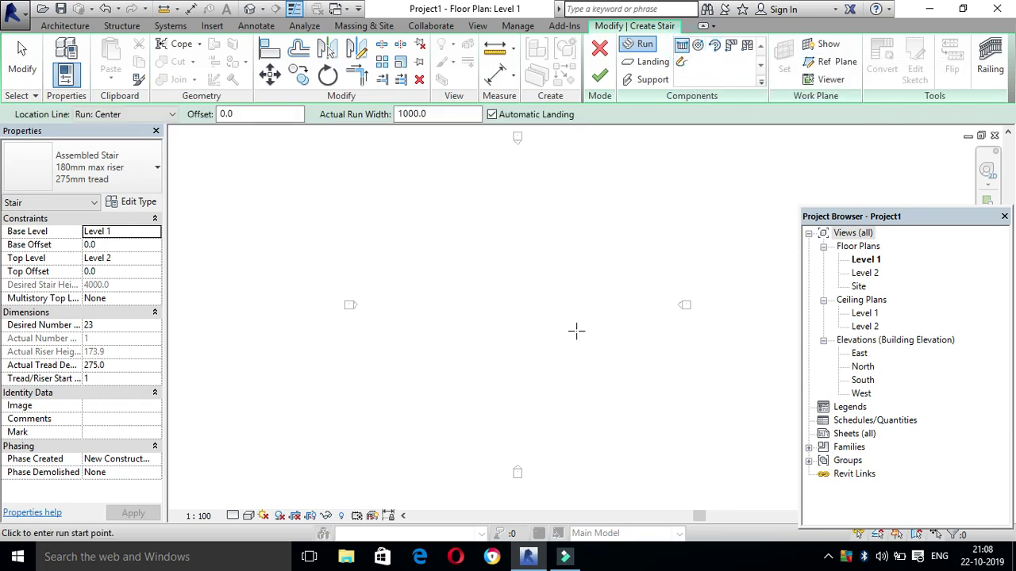
click(521, 366)
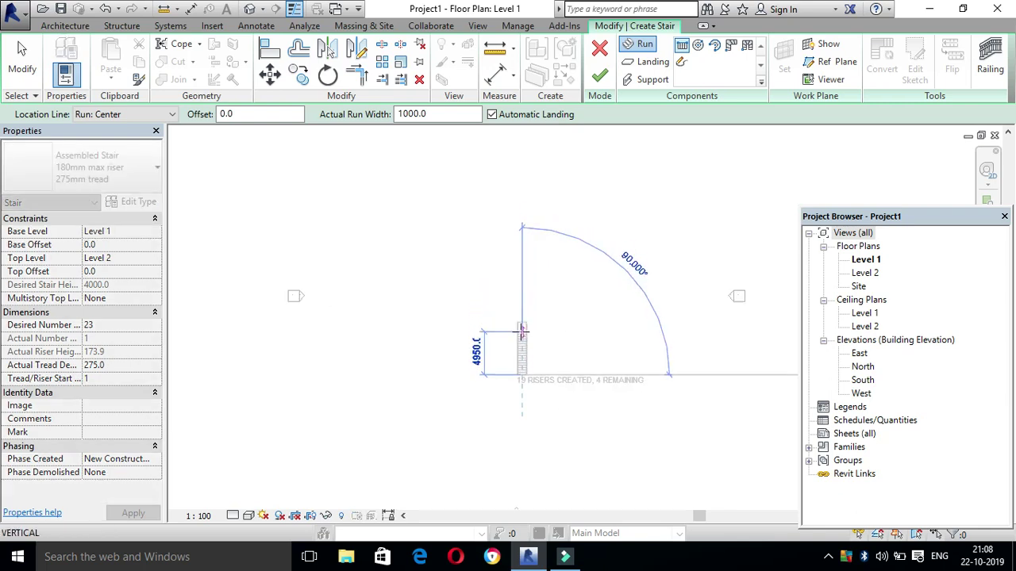
click(522, 310)
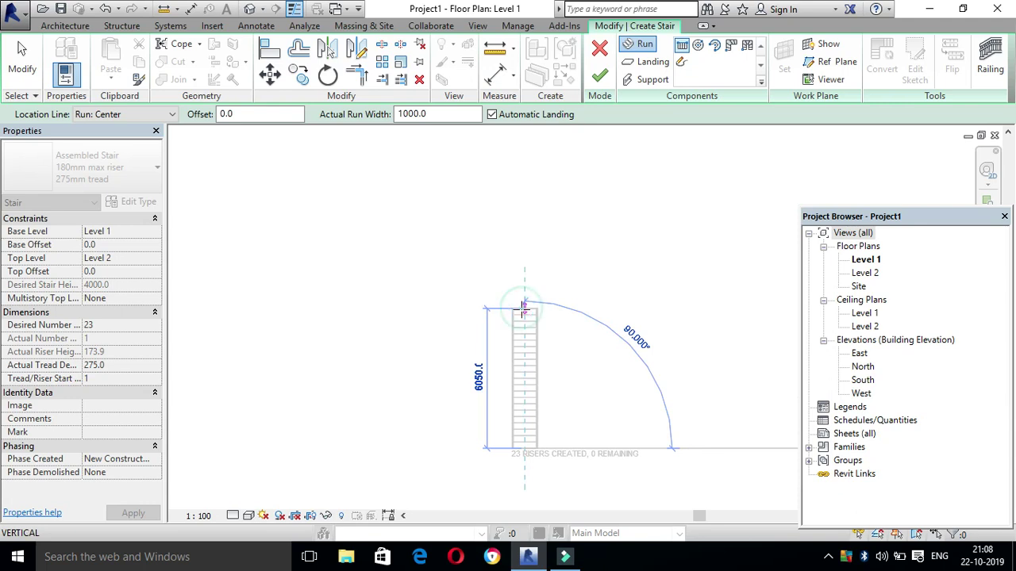
key(Escape)
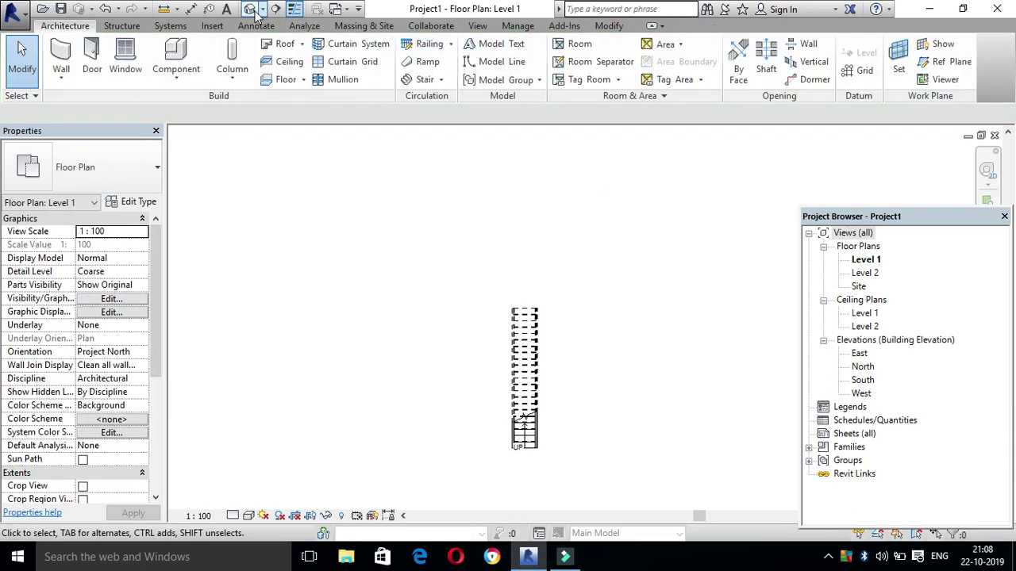
- In the 3D view, delete the stair's near-side railing, then go back to the Level 1 plan
click(248, 9)
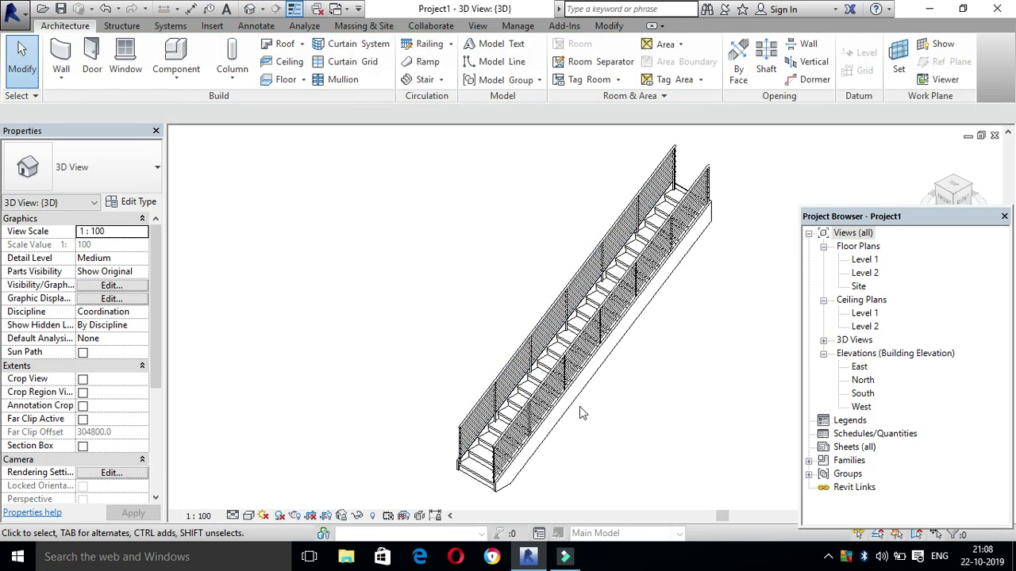
scroll(568, 425, up, 2)
scroll(530, 416, up, 2)
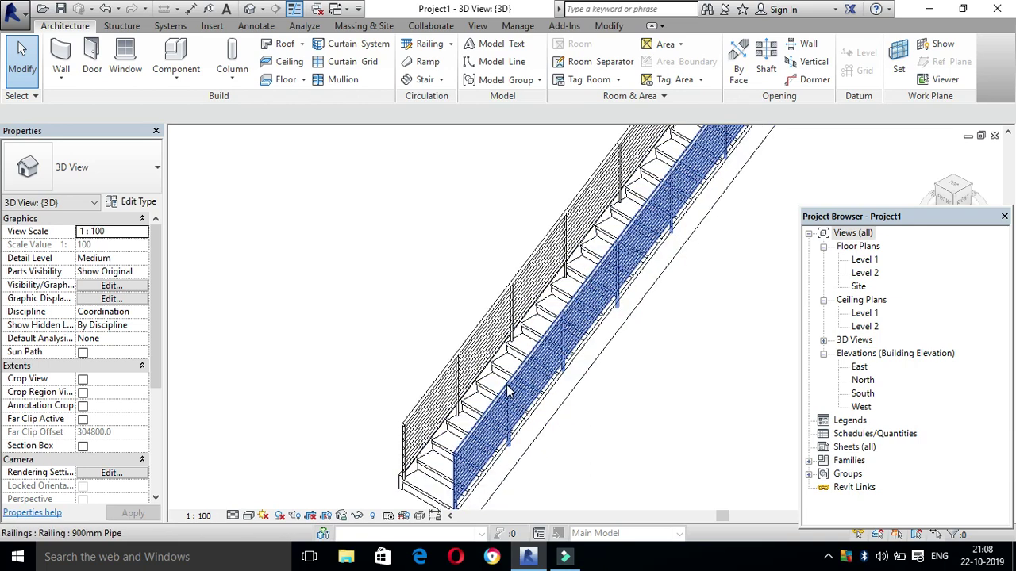
click(508, 389)
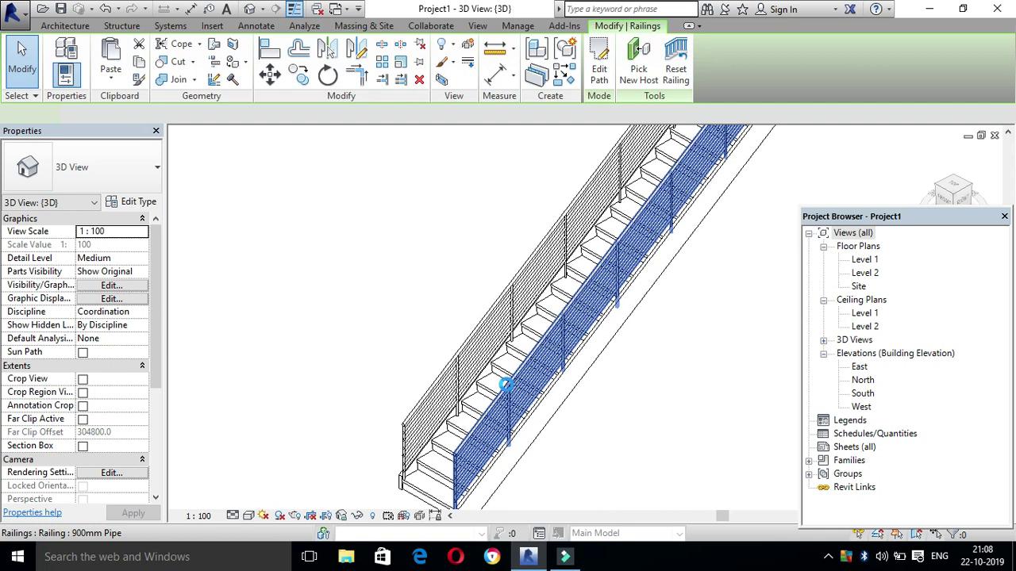
click(590, 405)
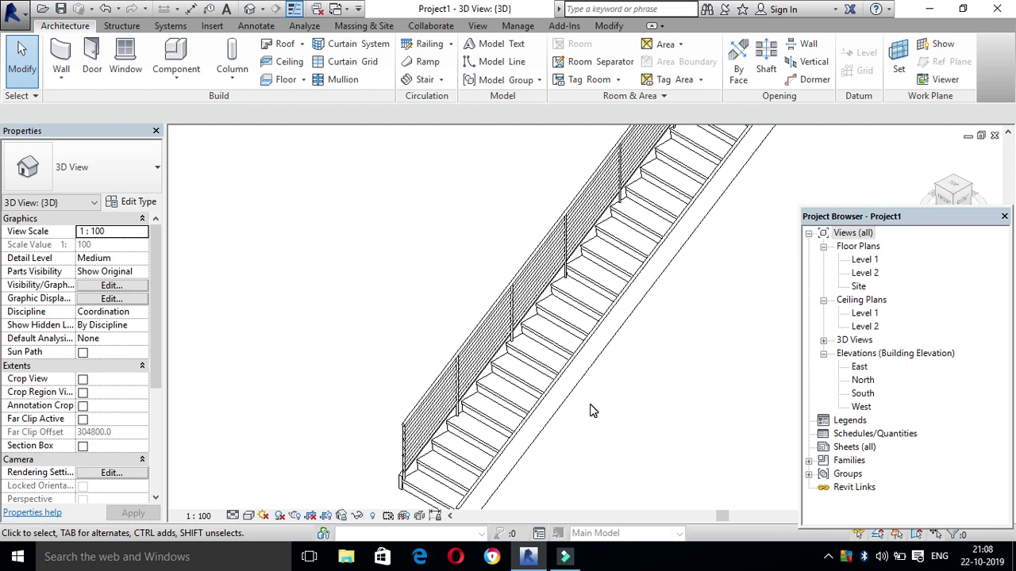
double_click(864, 259)
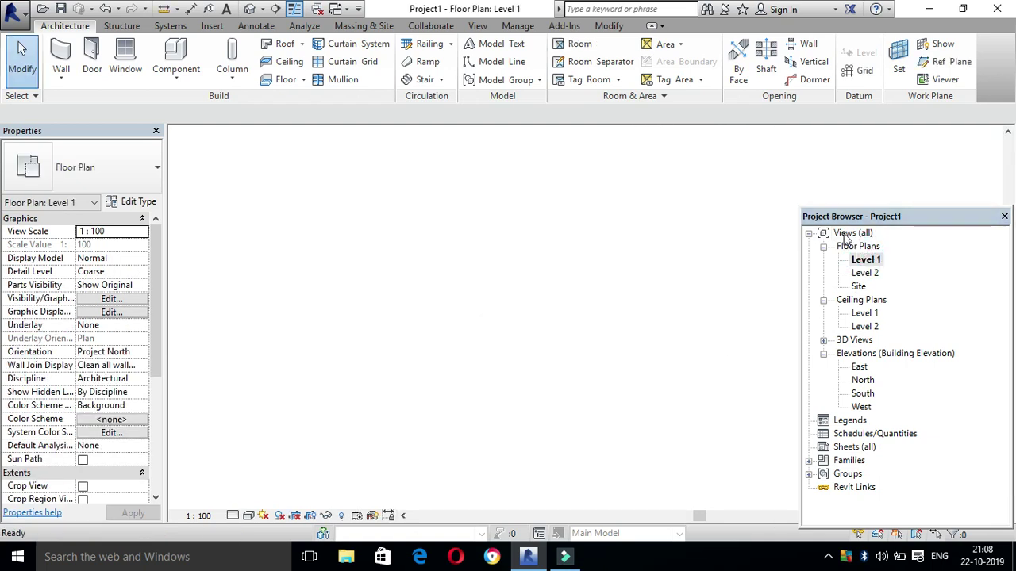
- Place a 23-riser full-step spiral stair to the upper left of the straight stair
click(409, 79)
click(698, 46)
click(431, 294)
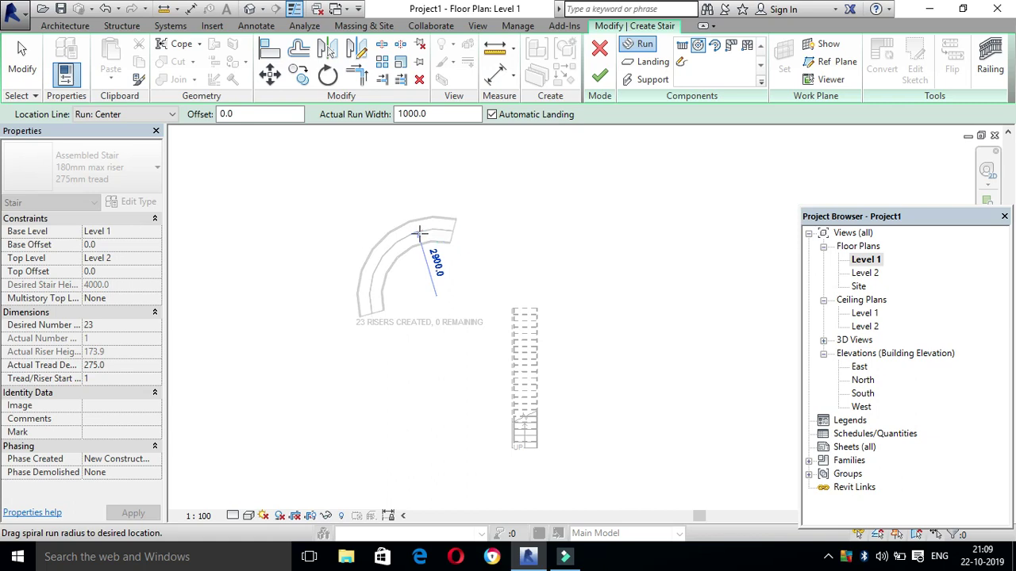
click(454, 231)
scroll(444, 262, up, 2)
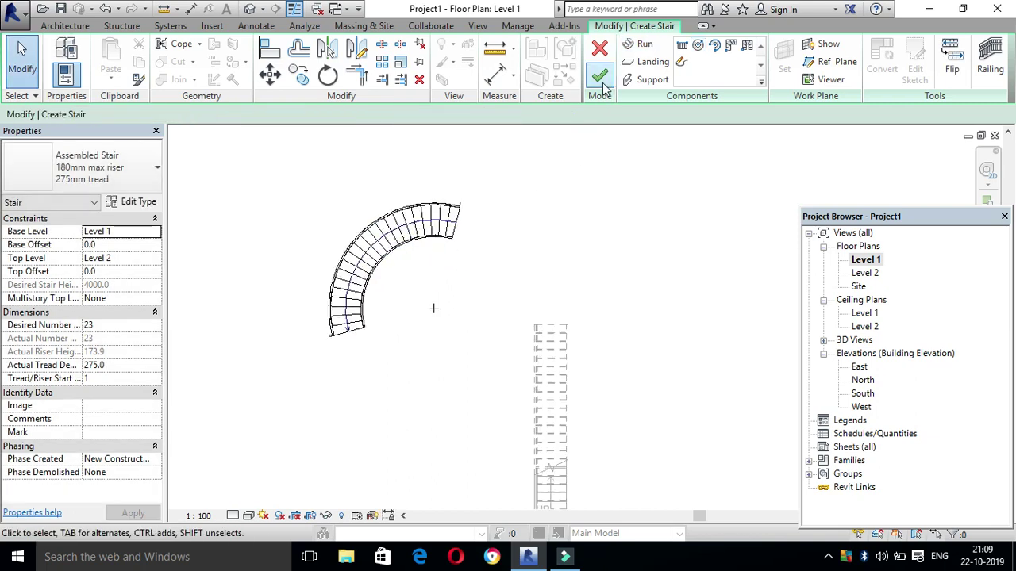
click(716, 46)
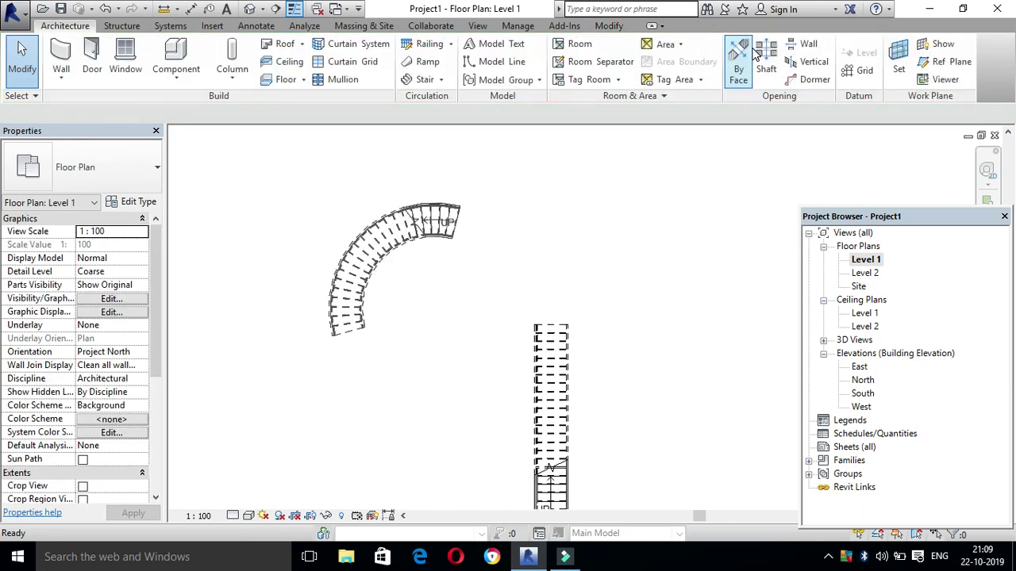
- Place a 23-riser centre-ends spiral stair at the upper right by its centre, start and end points
click(421, 79)
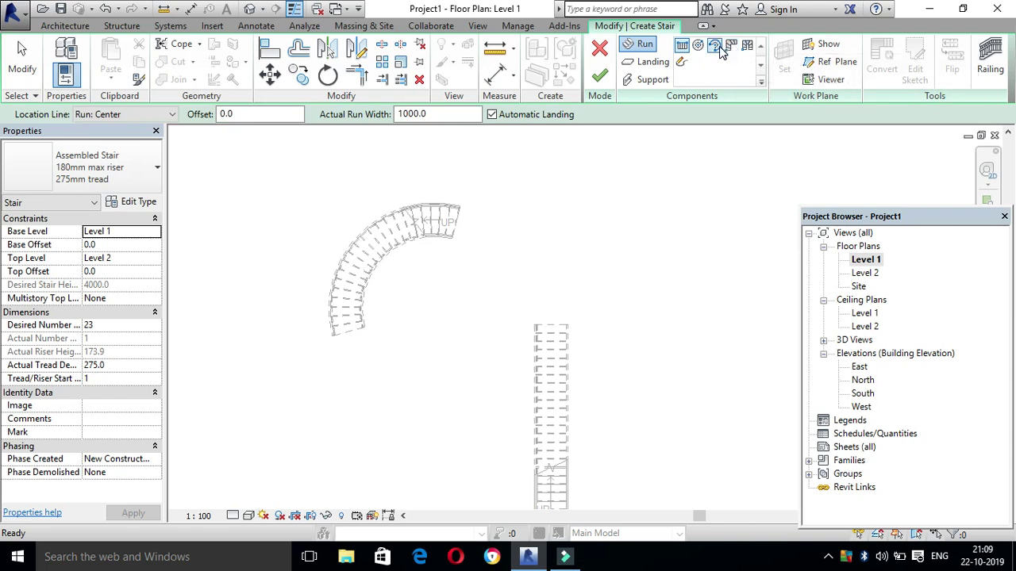
click(714, 45)
click(611, 210)
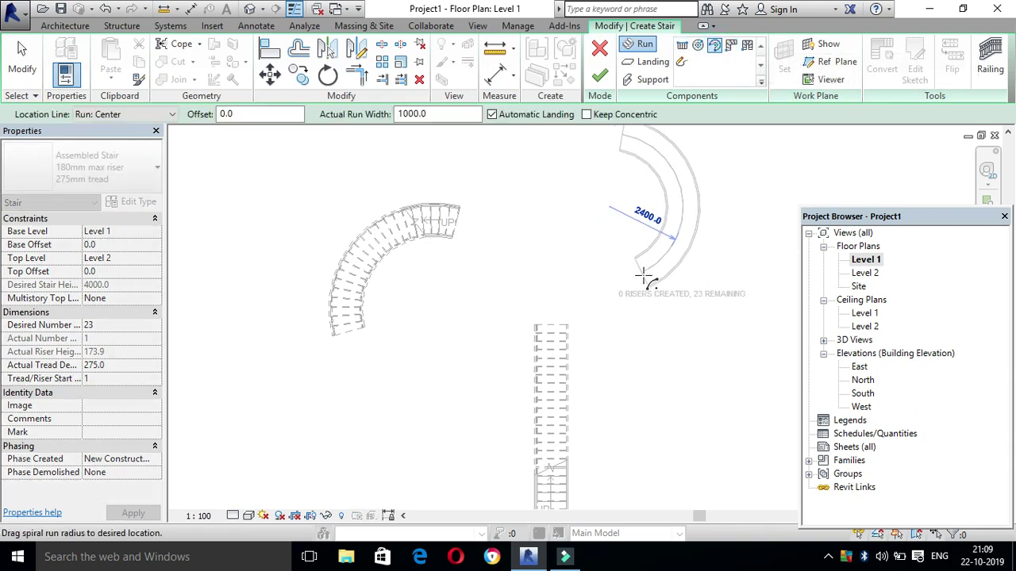
click(656, 283)
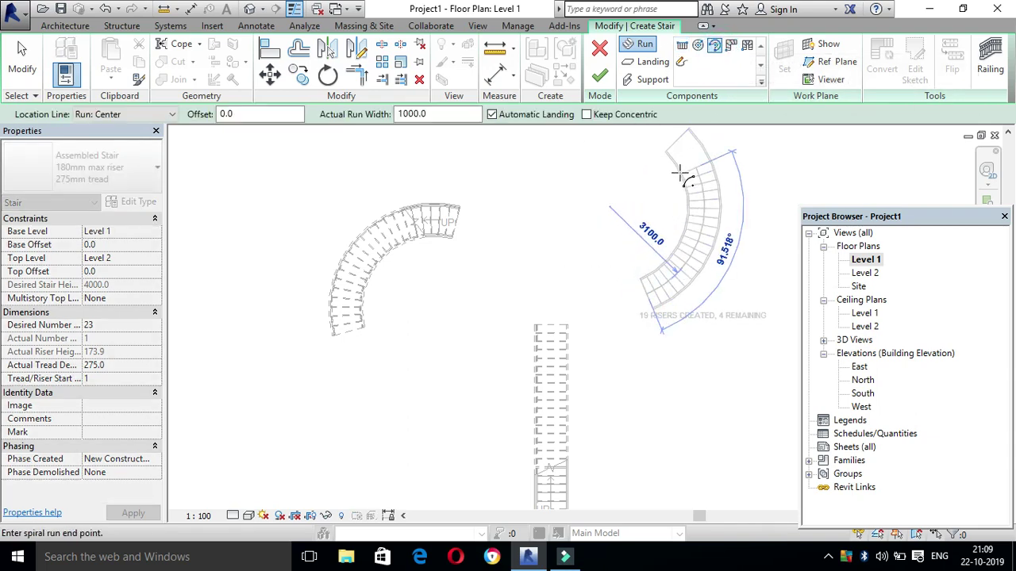
click(677, 143)
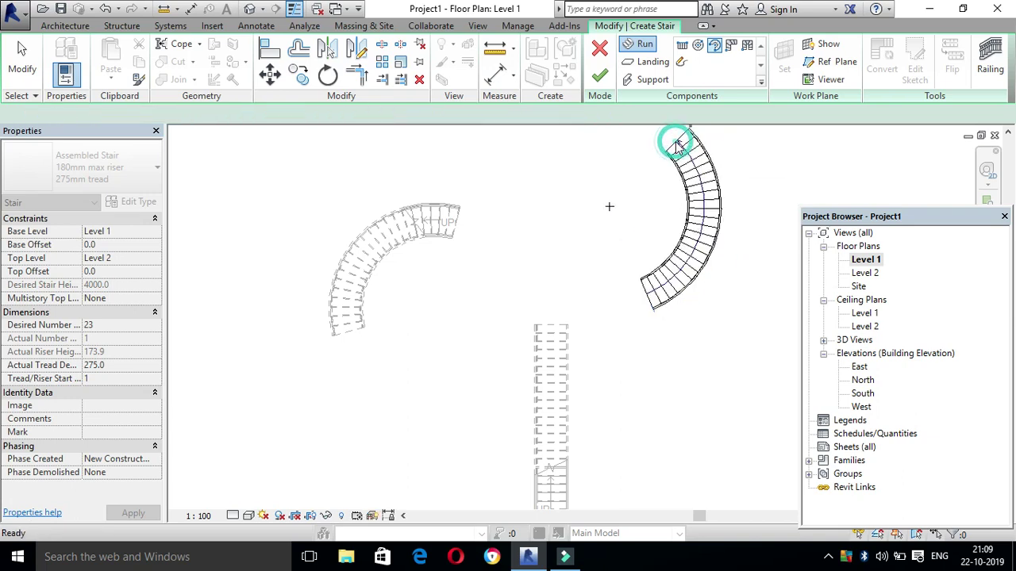
click(599, 74)
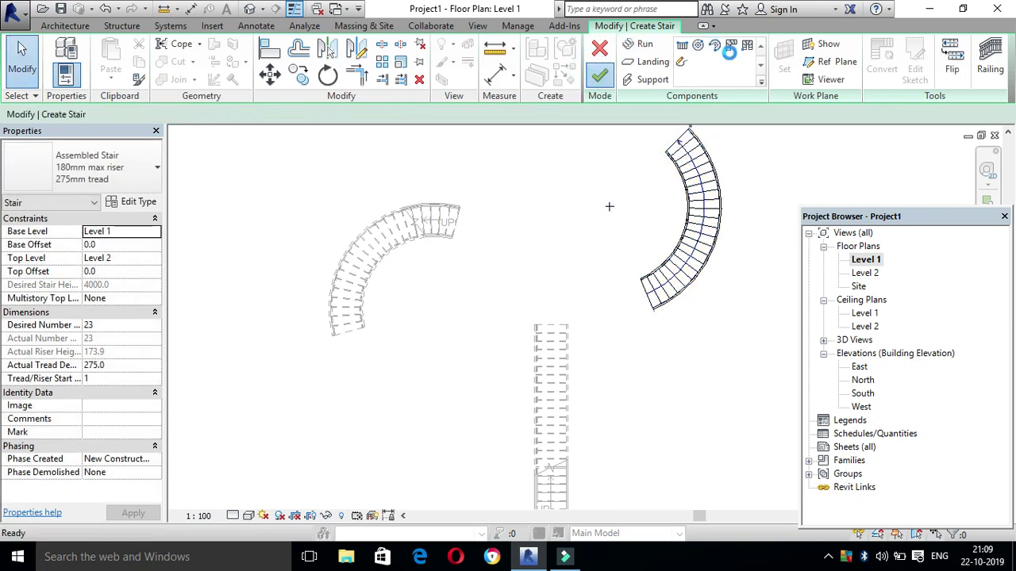
- Select the first spiral stair in the plan
scroll(425, 304, down, 1)
scroll(427, 302, down, 1)
scroll(450, 318, down, 1)
scroll(427, 277, up, 2)
scroll(429, 254, up, 1)
scroll(432, 231, up, 1)
scroll(435, 211, up, 1)
click(435, 206)
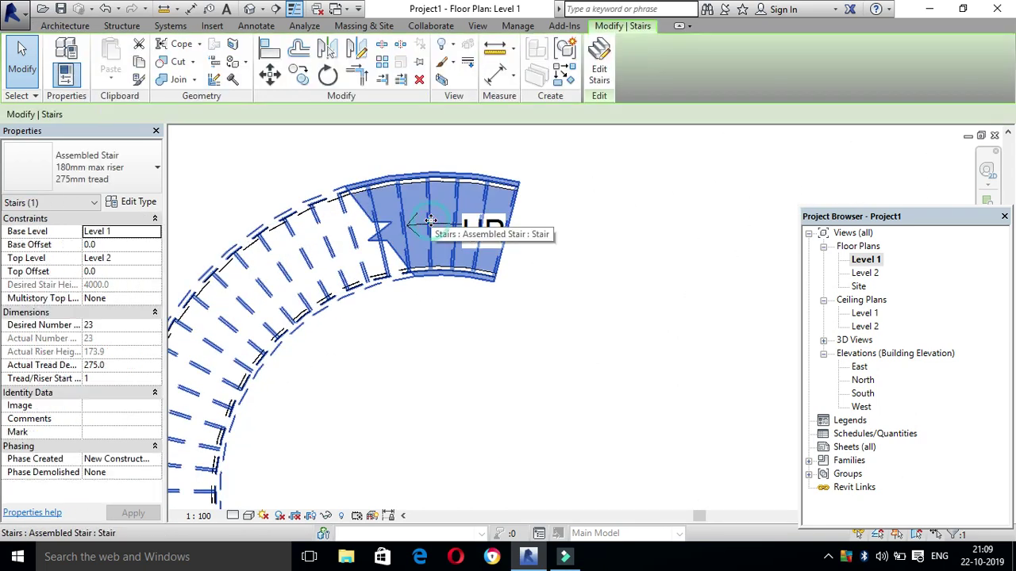
scroll(517, 270, down, 2)
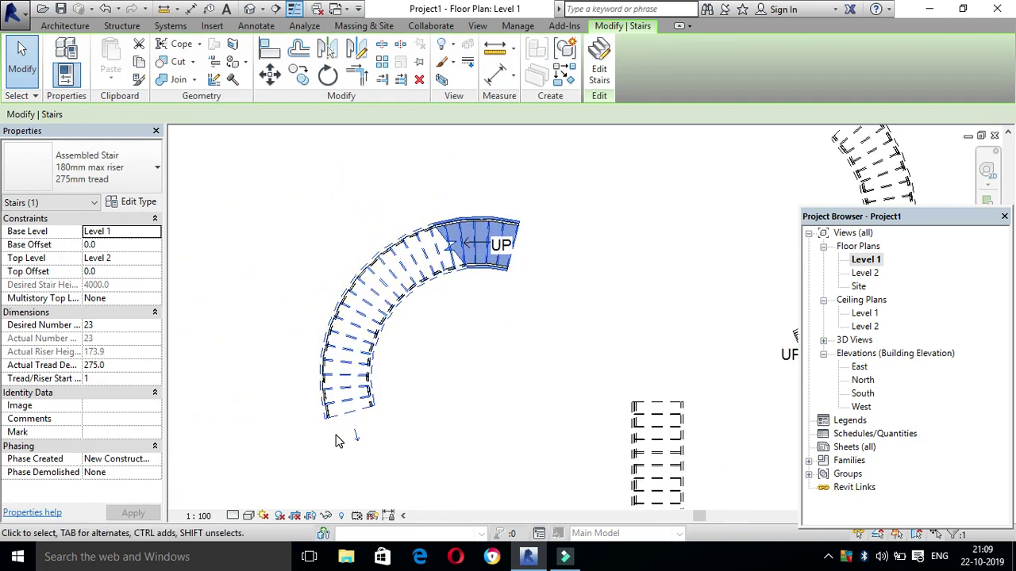
scroll(349, 389, up, 1)
click(423, 444)
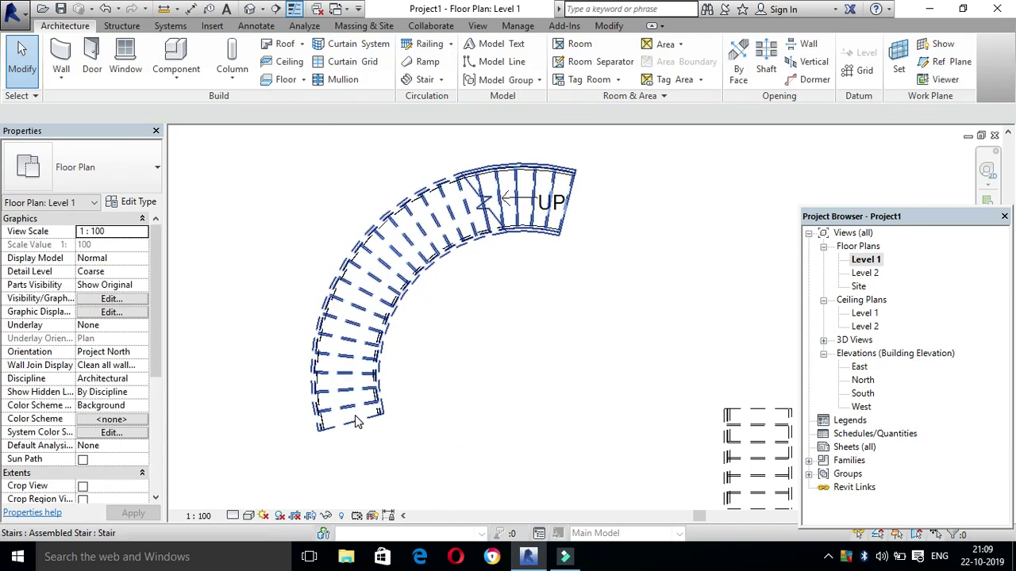
click(355, 423)
scroll(370, 449, up, 2)
scroll(373, 413, up, 1)
scroll(357, 365, up, 2)
click(352, 341)
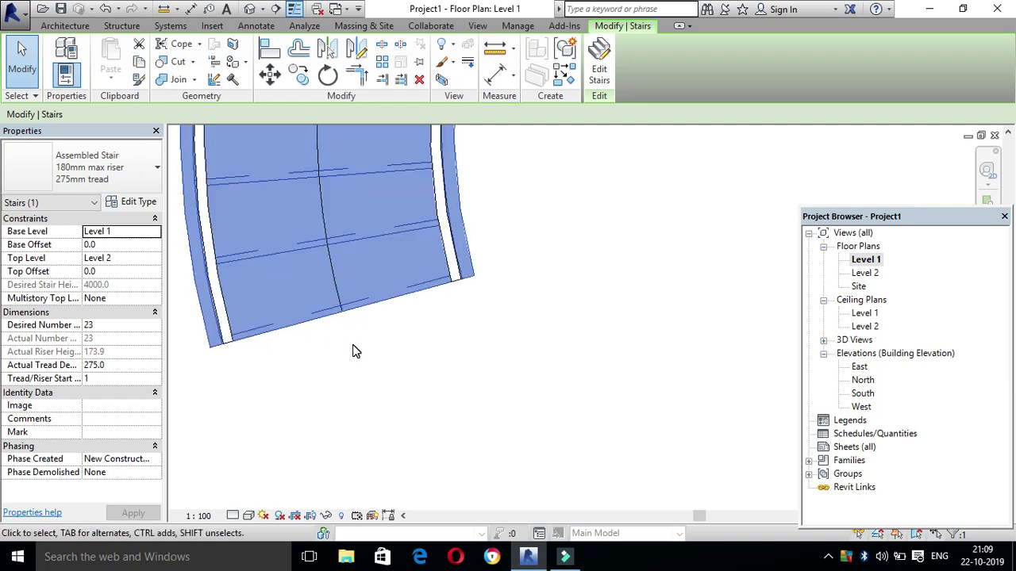
scroll(356, 351, down, 2)
scroll(354, 352, down, 2)
scroll(354, 349, down, 1)
click(421, 305)
click(431, 268)
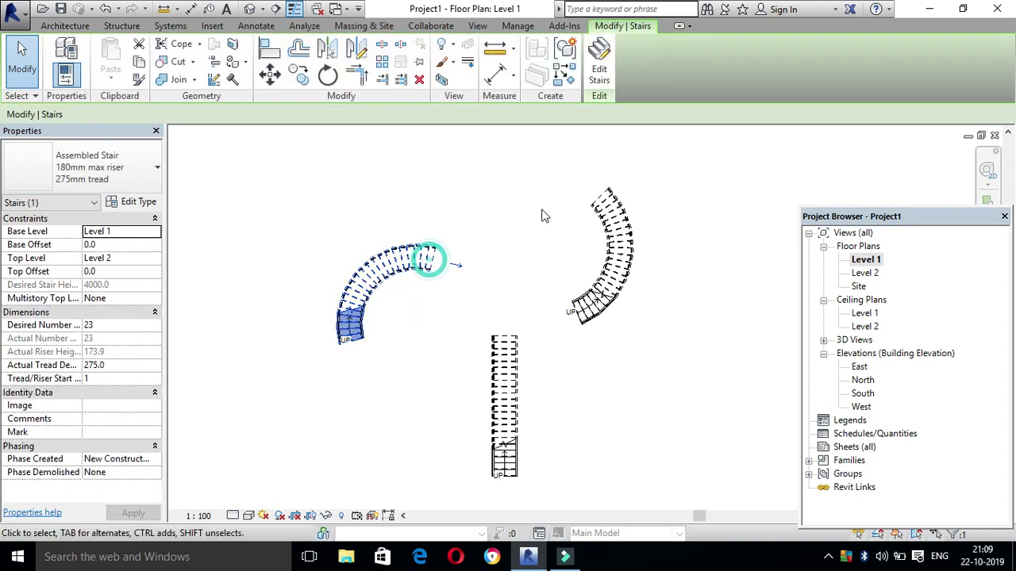
click(616, 229)
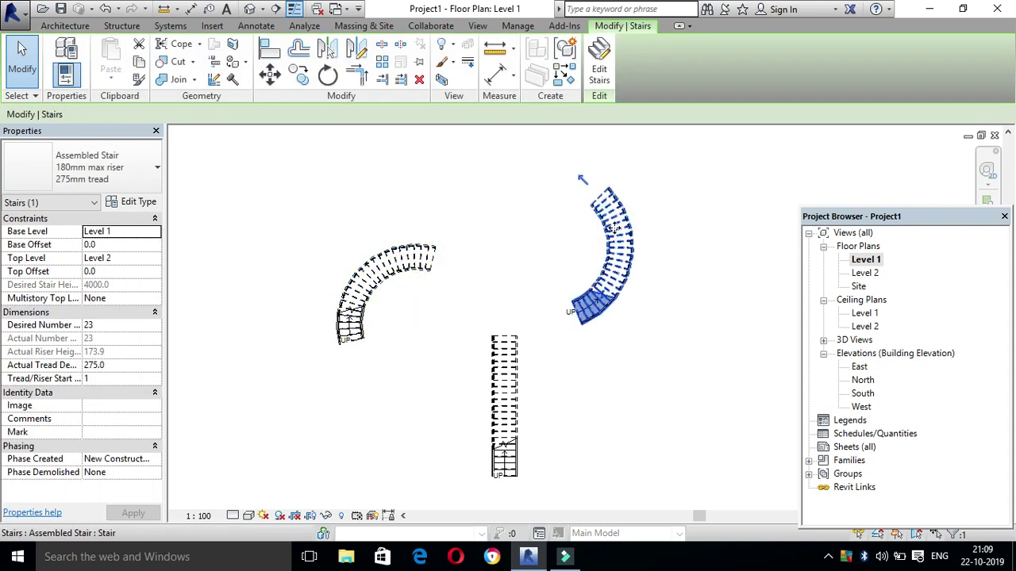
click(664, 210)
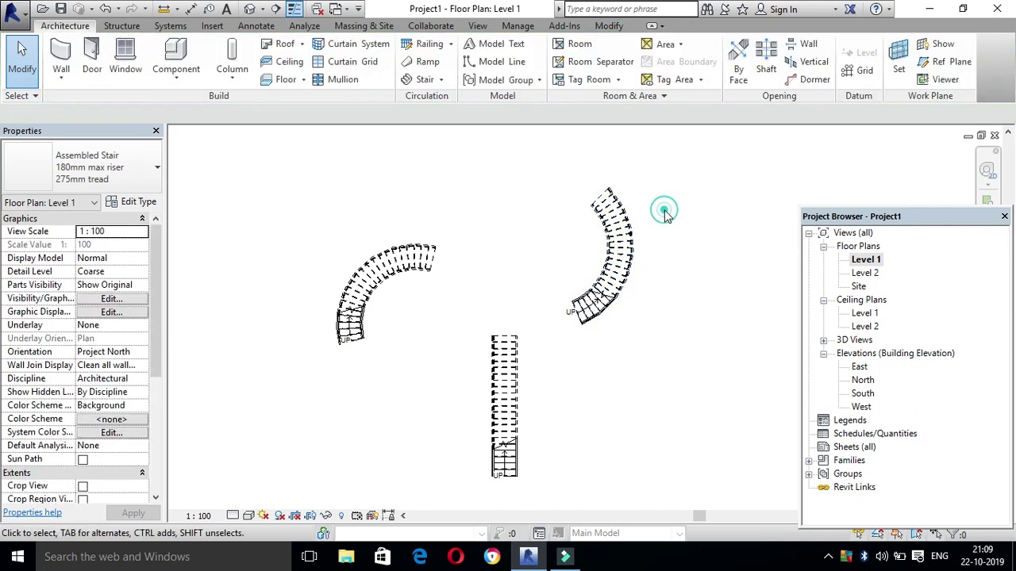
- Reopen the Level 1 floor plan from the Project Browser
click(441, 80)
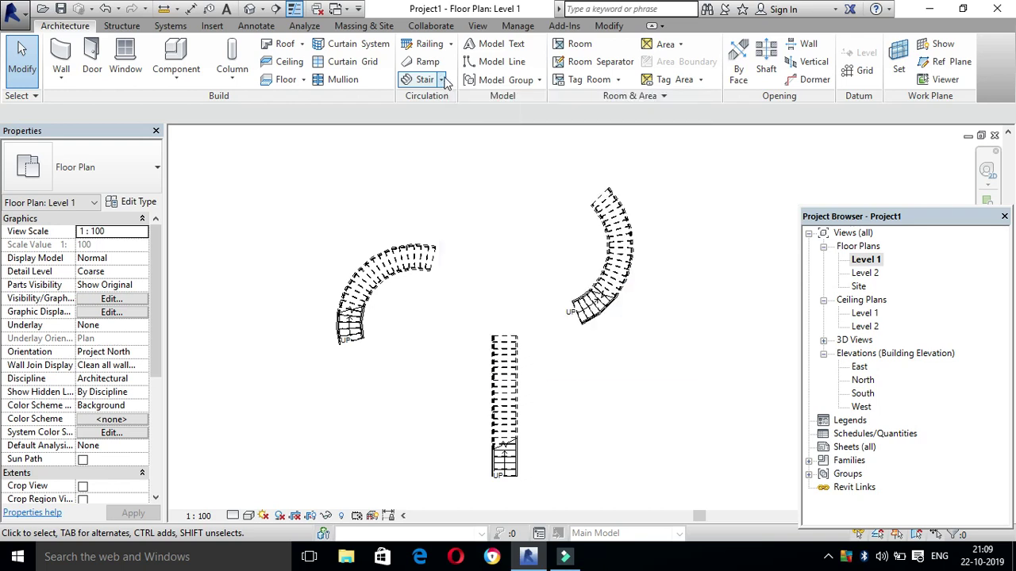
click(866, 259)
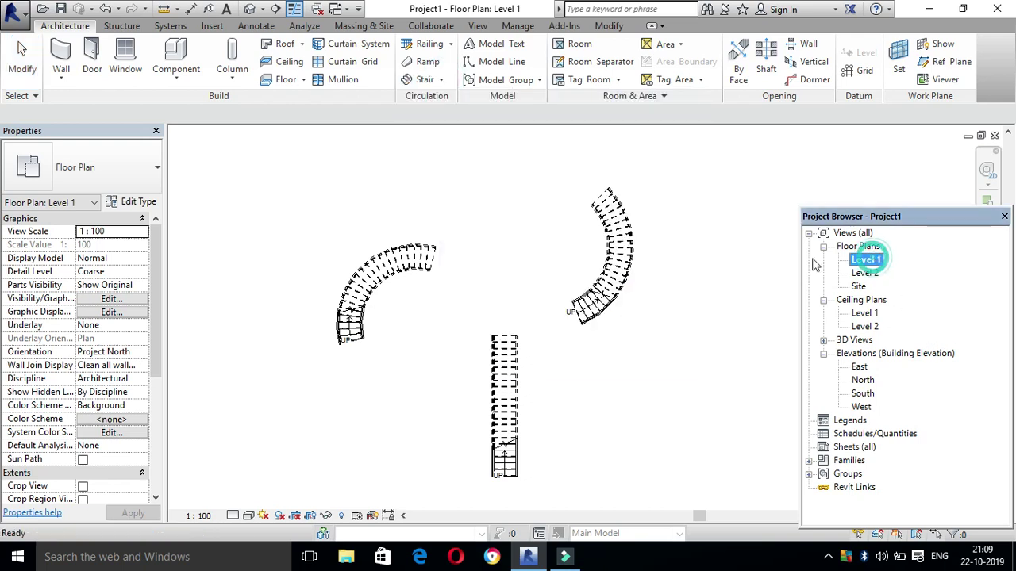
double_click(863, 261)
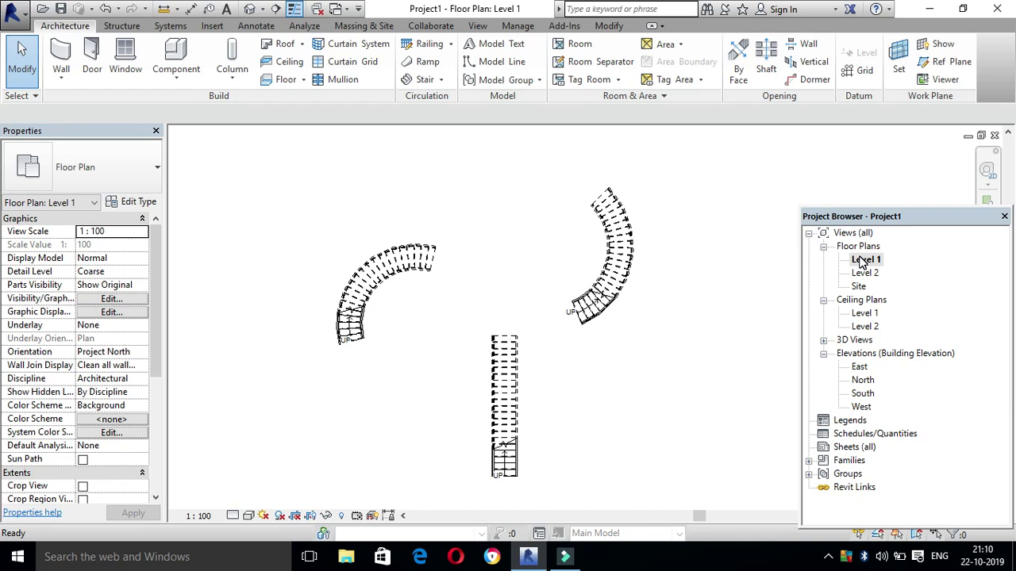
- Start a new Stair by Sketch rising from Level 1 to Level 2 with 23 desired risers
scroll(729, 333, down, 2)
scroll(728, 333, down, 2)
scroll(728, 333, up, 2)
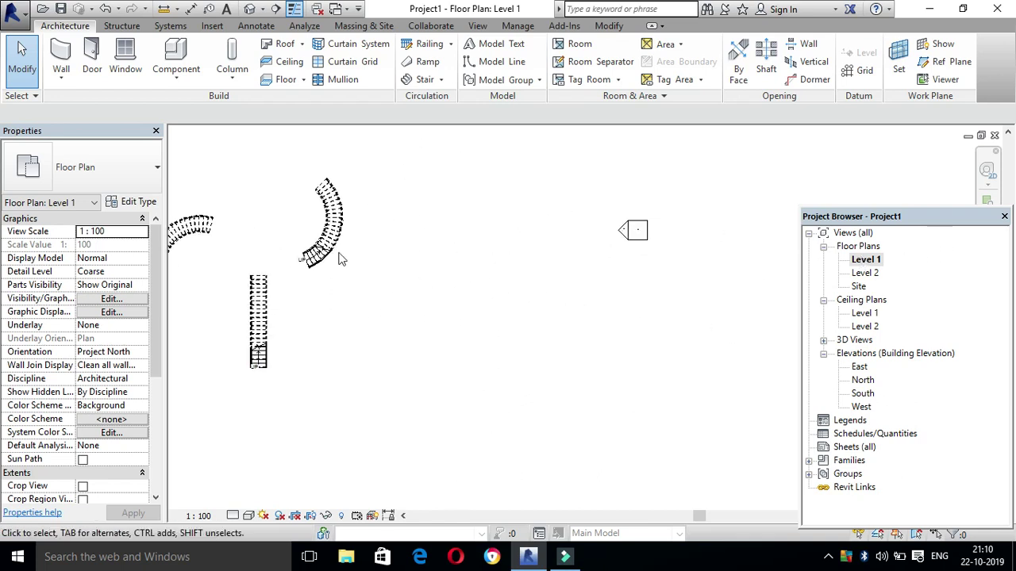
click(442, 82)
click(468, 130)
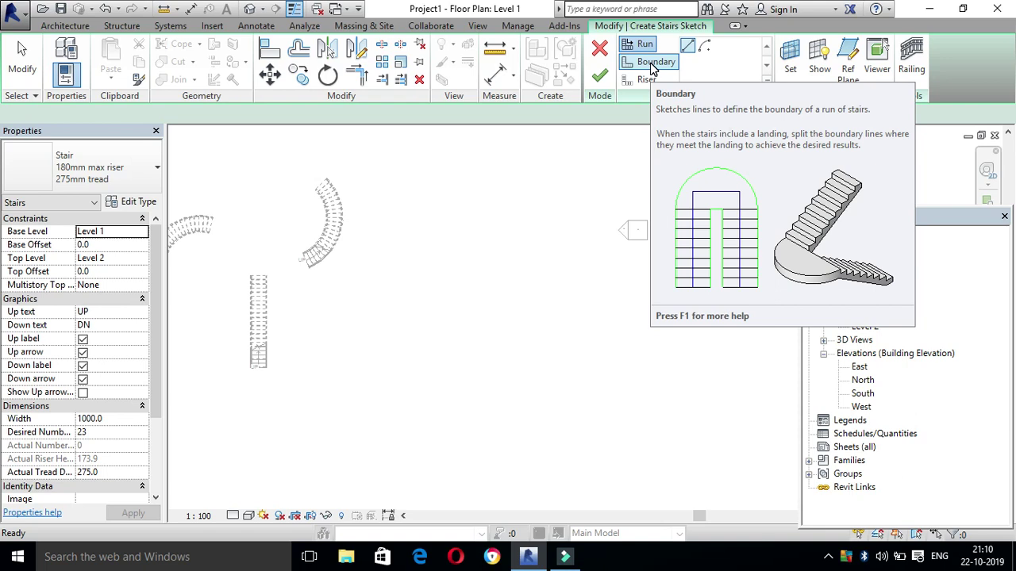
click(652, 67)
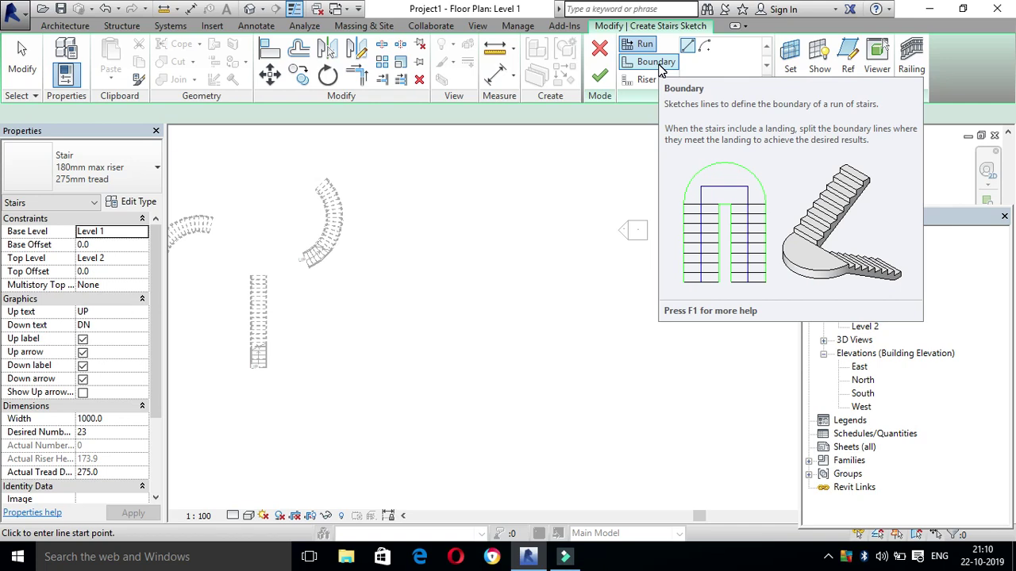
- Sketch trial boundary lines: a left vertical line, a 4000.0 bottom segment and a right vertical line
click(662, 67)
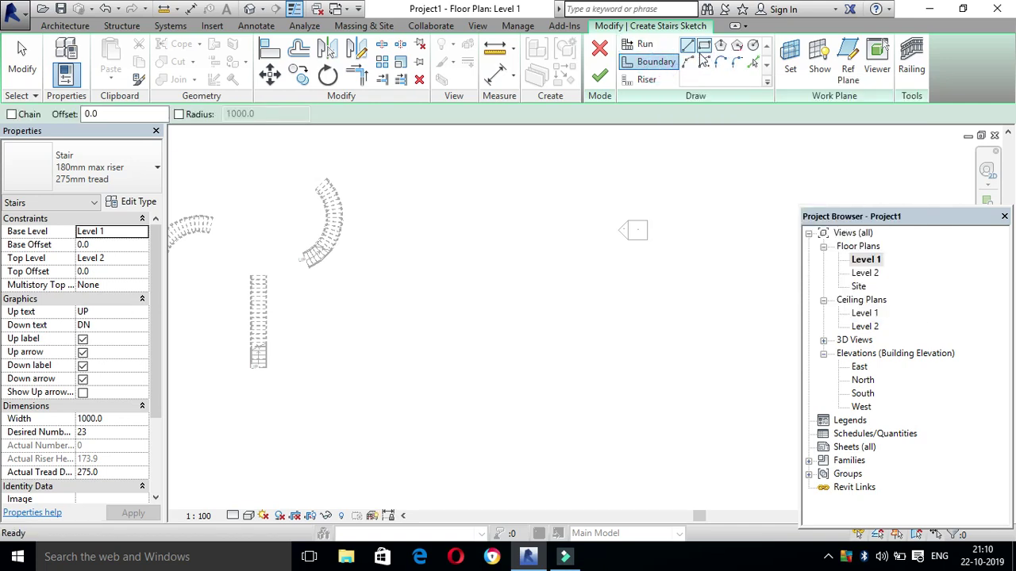
click(687, 47)
click(432, 251)
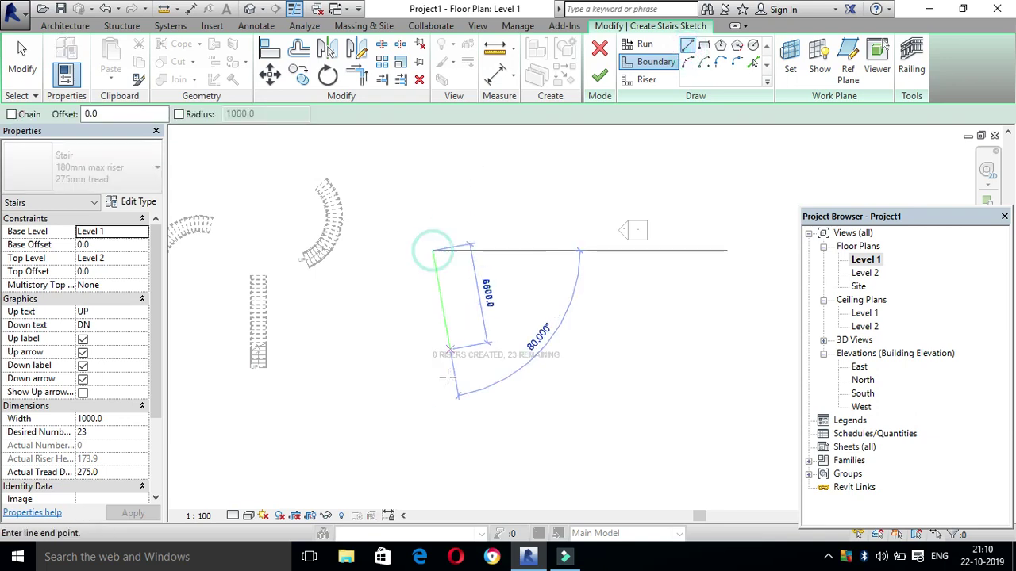
click(432, 397)
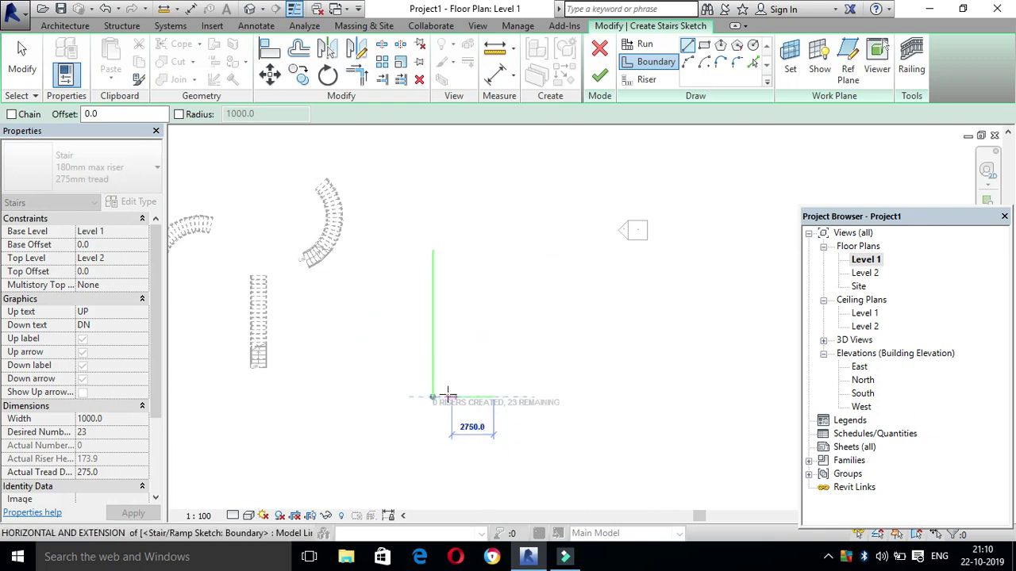
click(494, 397)
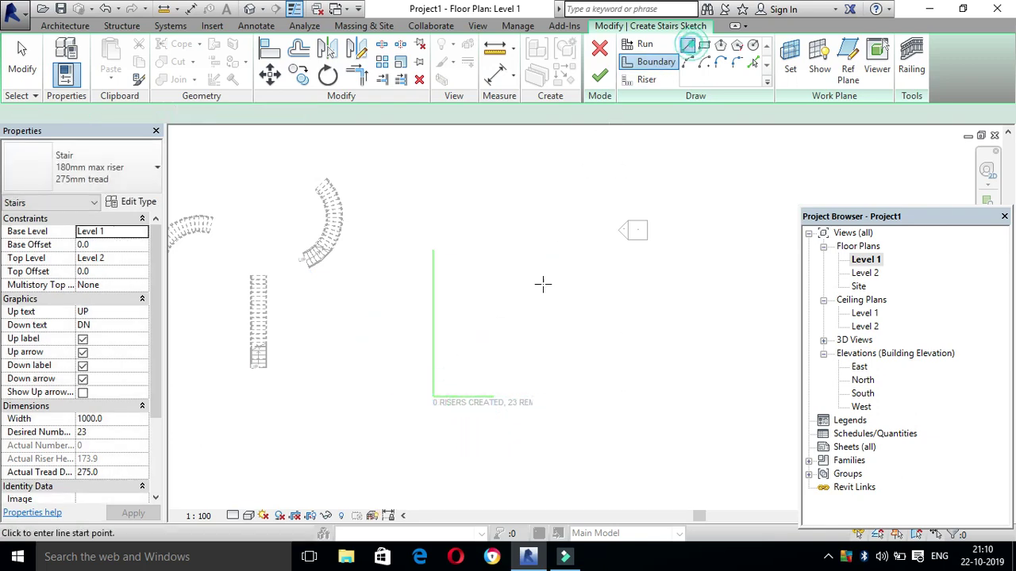
click(494, 397)
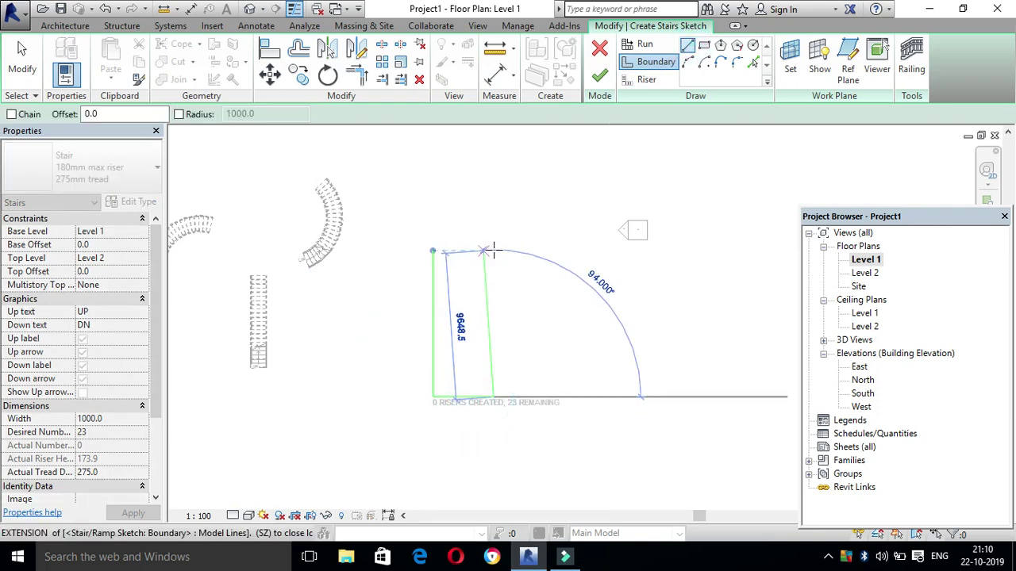
click(494, 250)
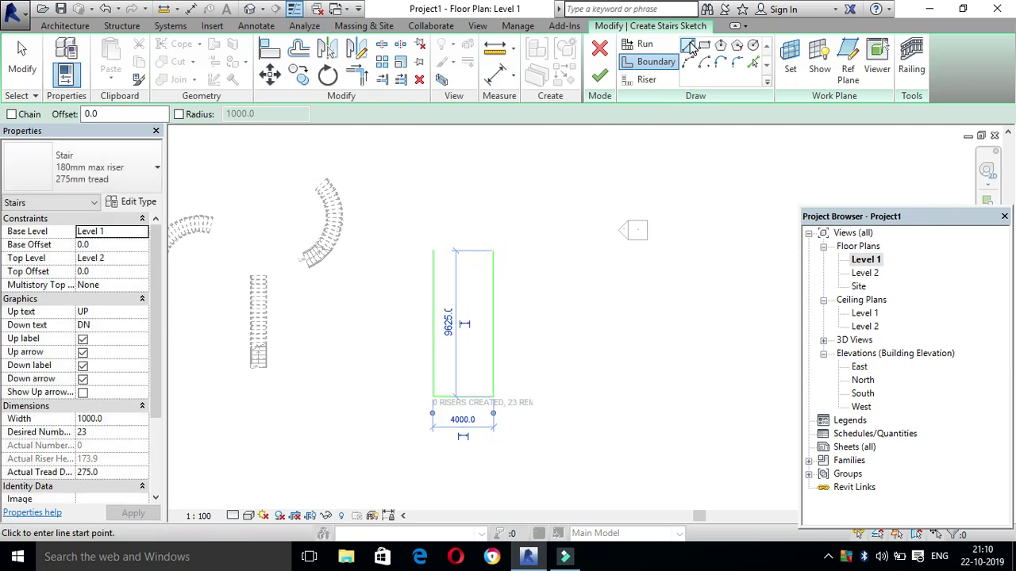
scroll(571, 341, up, 2)
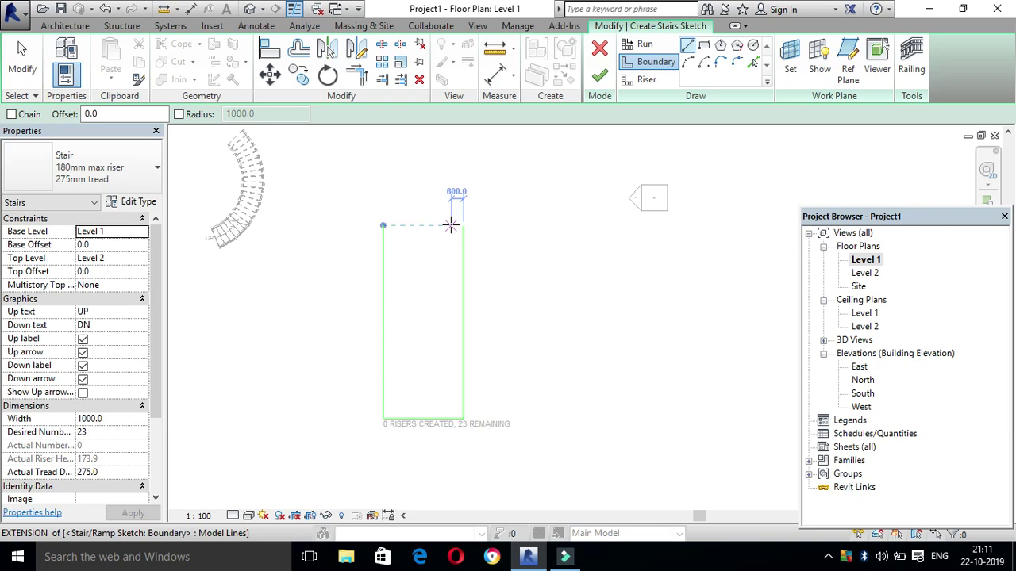
key(Escape)
- Delete the extra run sketch line and the bottom boundary line
mouse_move(448, 205)
mouse_down()
mouse_move(534, 474)
mouse_move(432, 410)
mouse_up()
key(Delete)
click(437, 419)
click(437, 385)
click(420, 423)
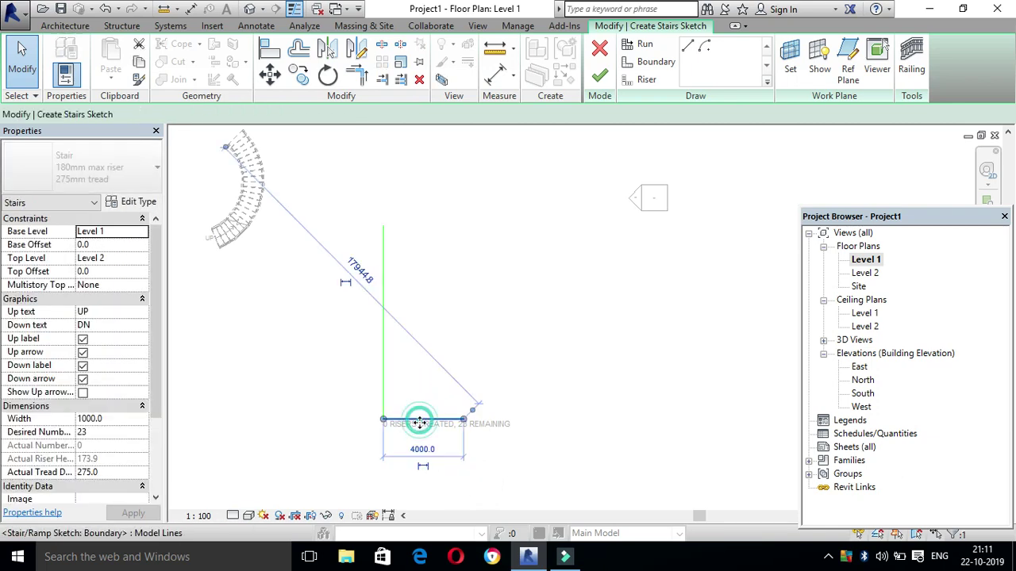
key(Delete)
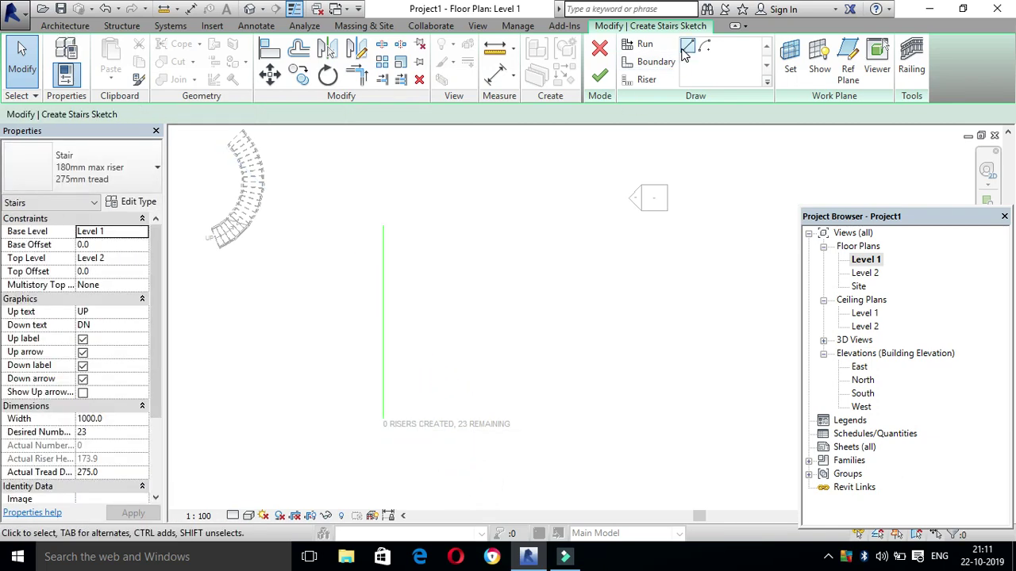
- Try a run and a 1219.2 boundary line from the boundary's bottom, cancelling both
click(686, 49)
click(382, 415)
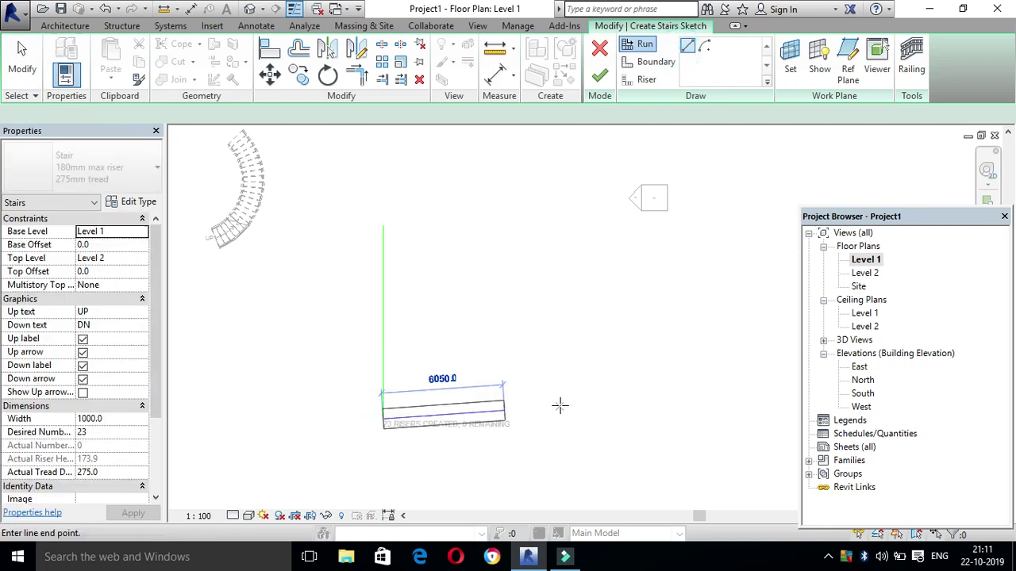
key(Escape)
key(Escape)
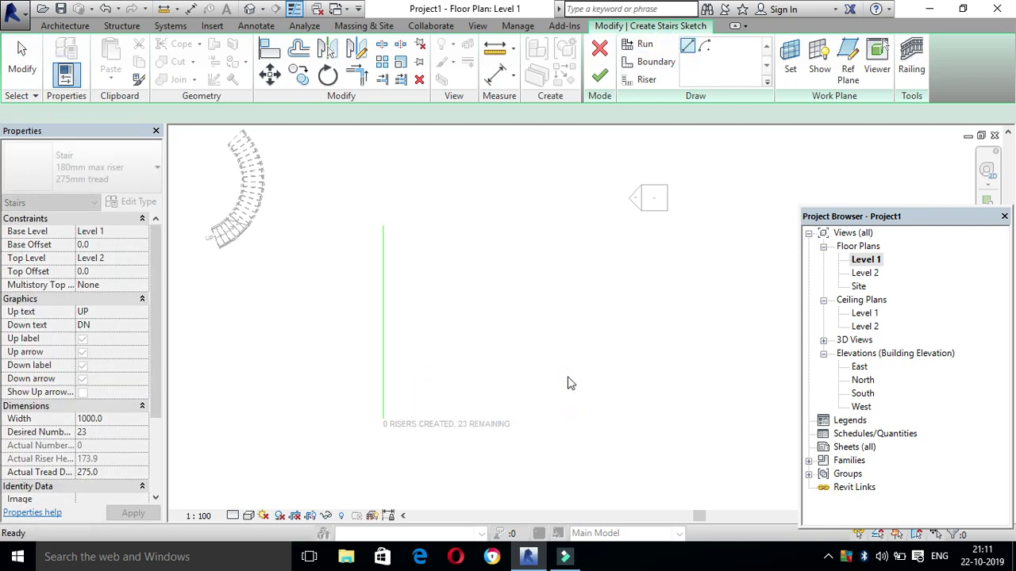
click(650, 64)
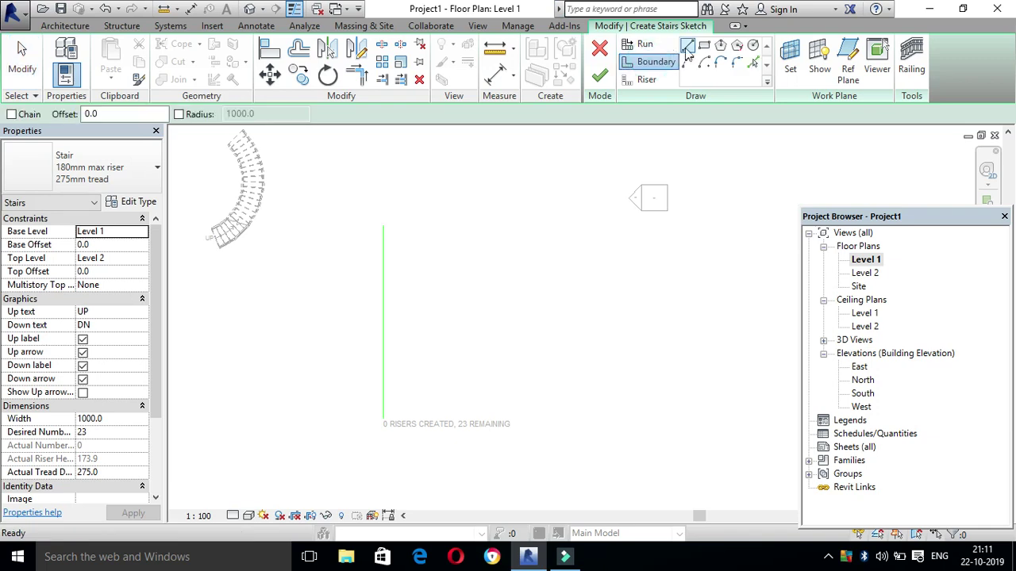
click(381, 419)
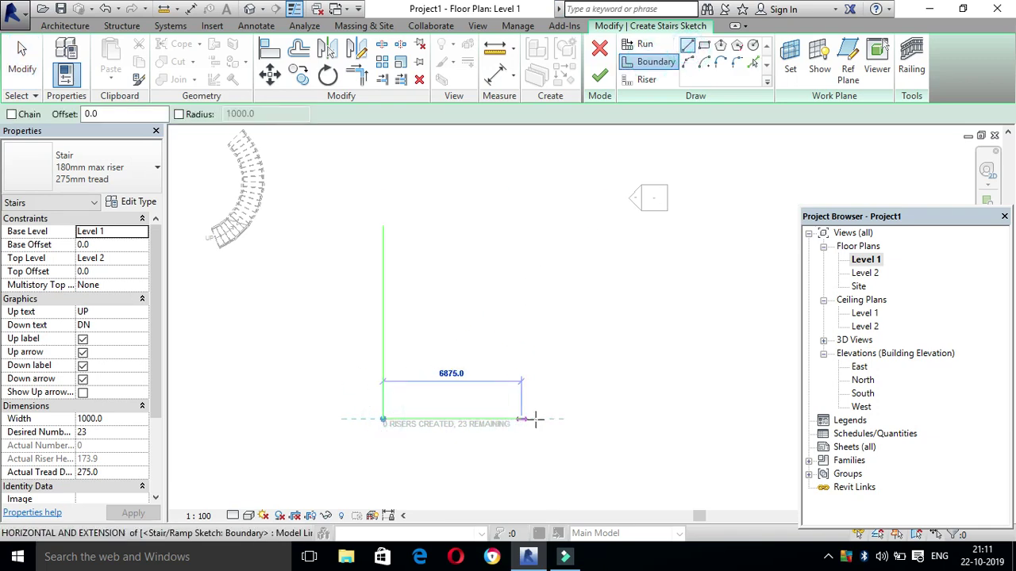
text(1219.2)
key(Return)
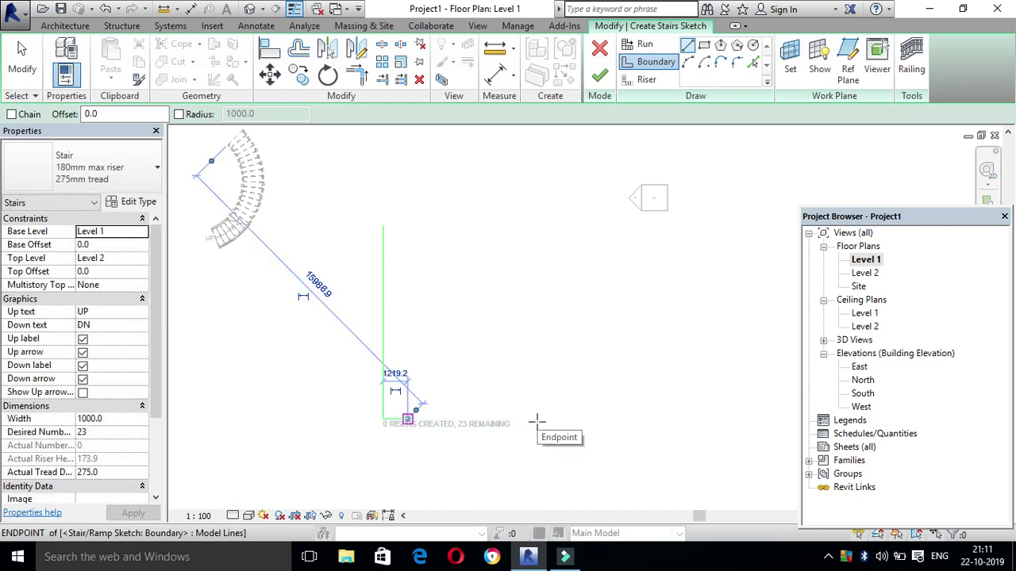
key(Escape)
key(Escape)
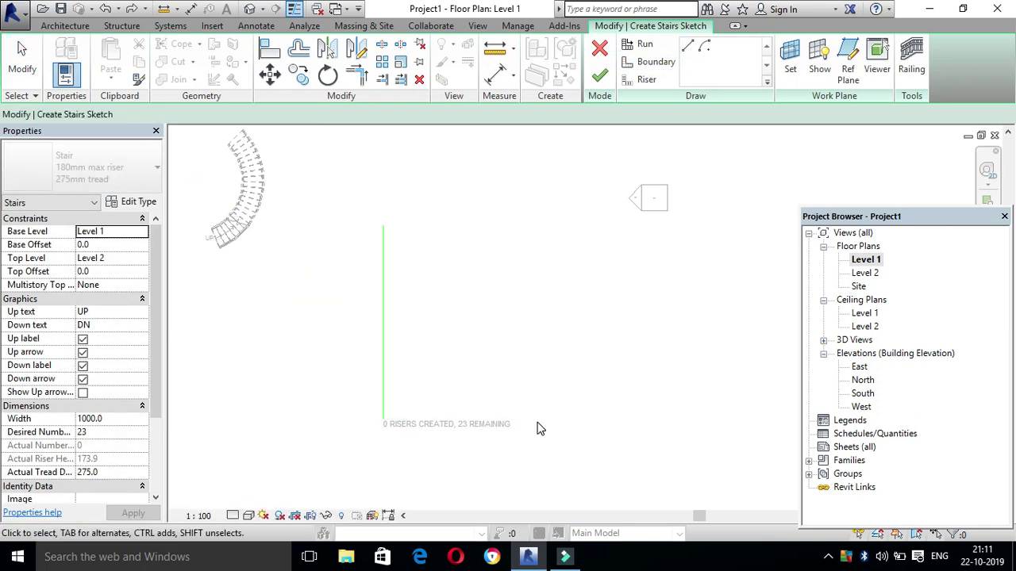
- Change project length units to feet and fractional inches using the UN command
key(u)
key(n)
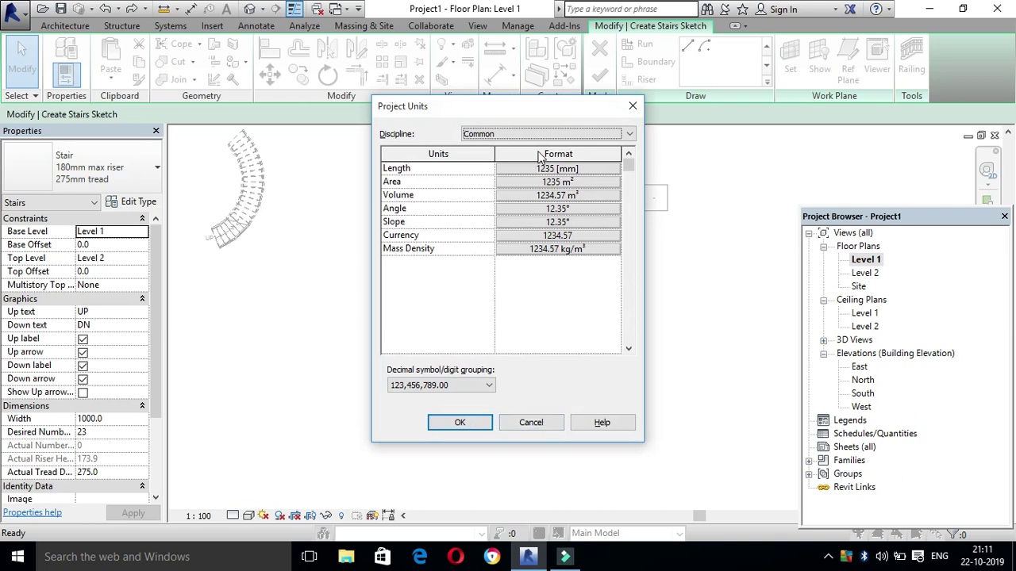
click(548, 168)
click(529, 196)
click(529, 195)
key(Down)
key(Down)
click(516, 382)
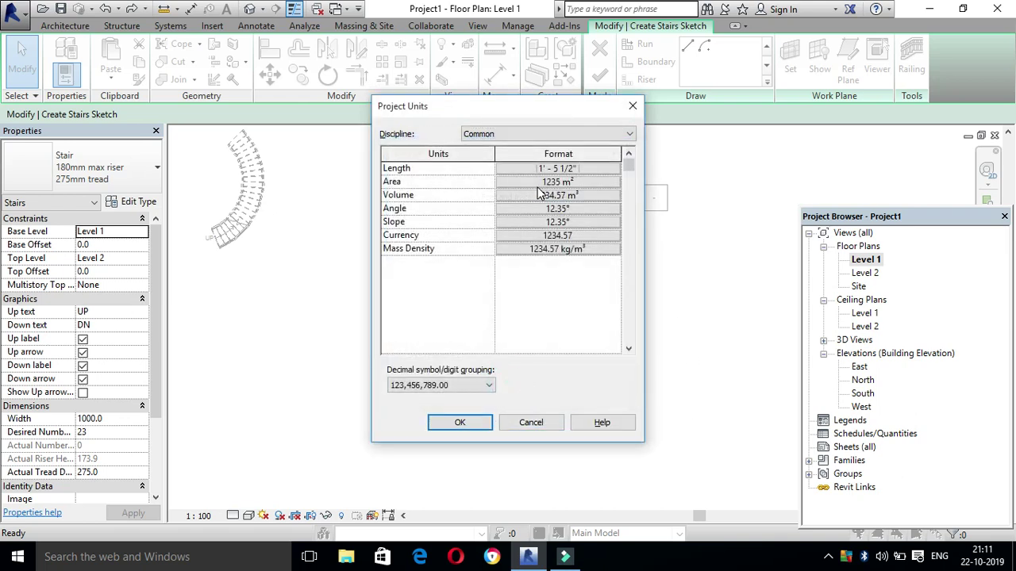
click(481, 423)
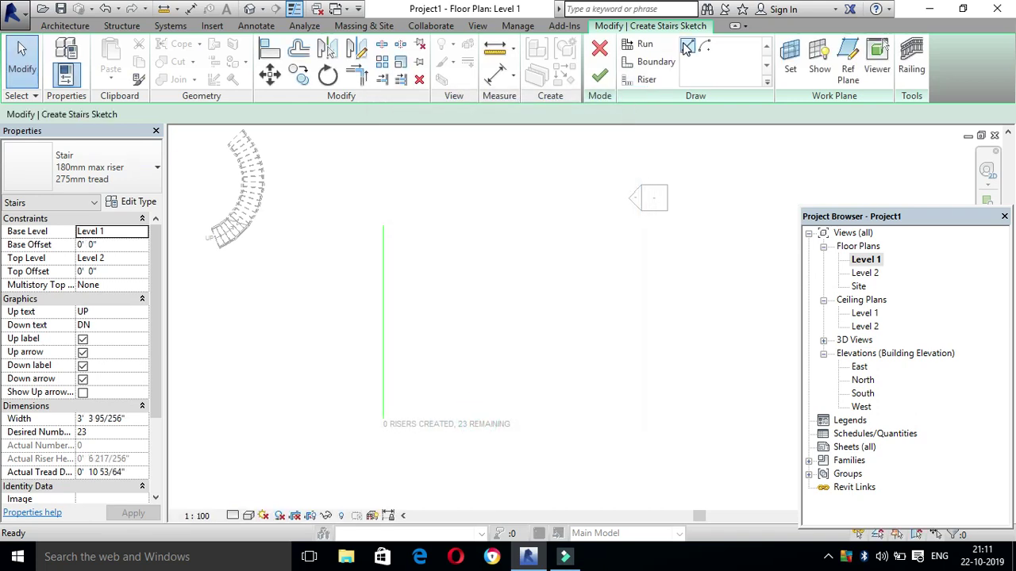
click(656, 62)
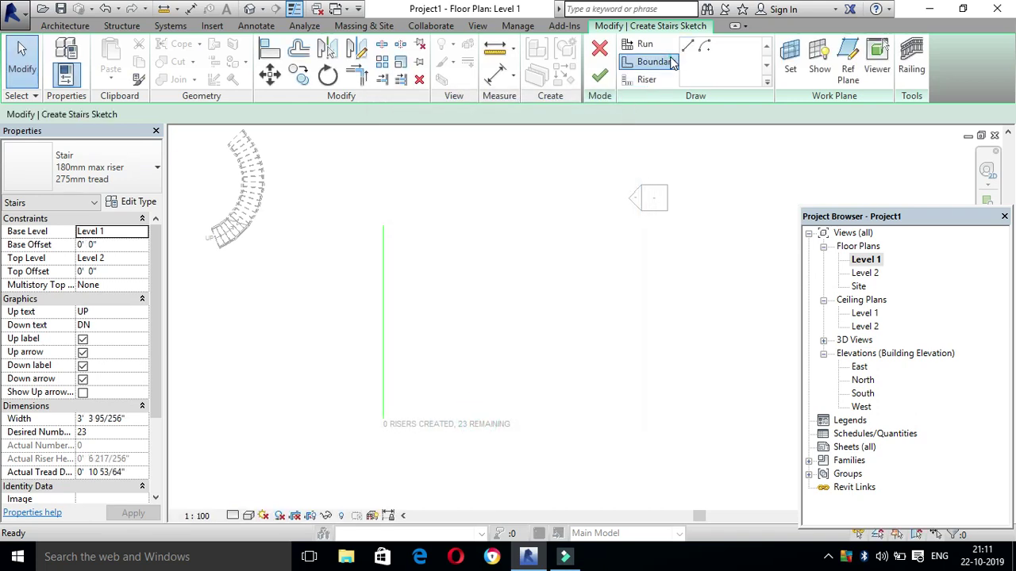
- Try a 4' boundary segment, then delete the long vertical boundary line
click(383, 419)
text(4)
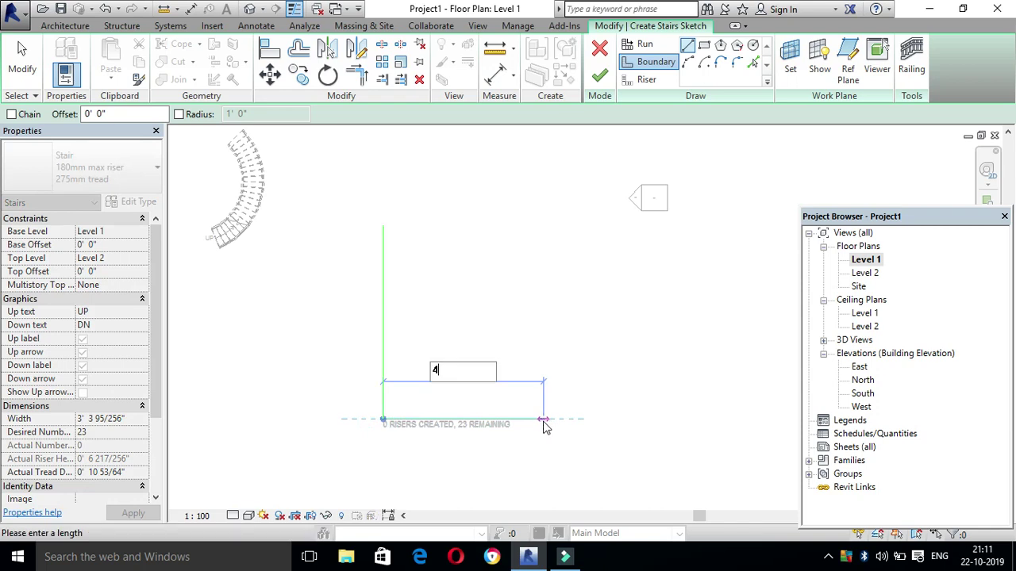
key(Return)
key(Escape)
key(Escape)
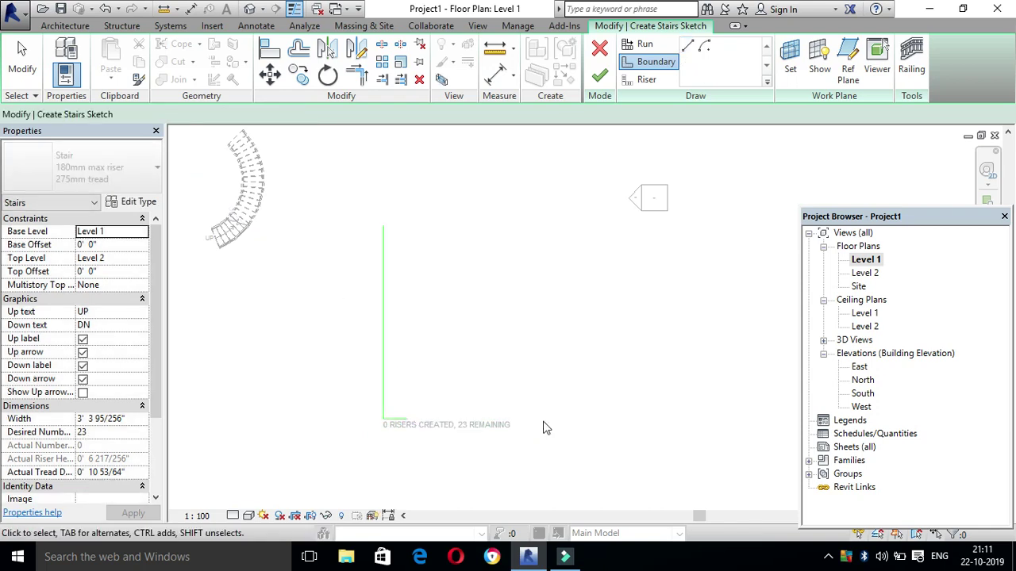
click(384, 292)
key(Delete)
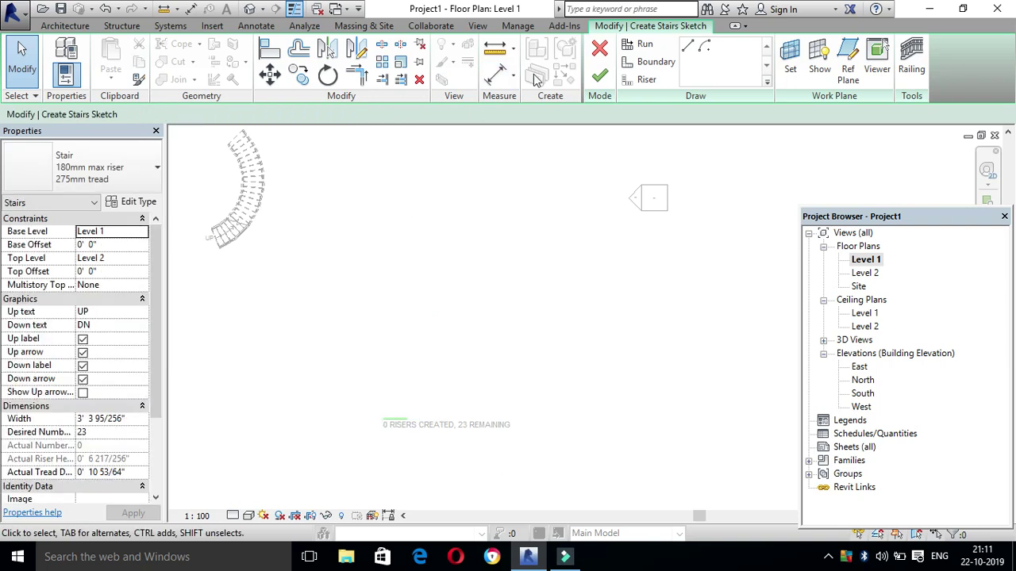
- Draw a 10' vertical boundary line up from the bottom corner
click(652, 62)
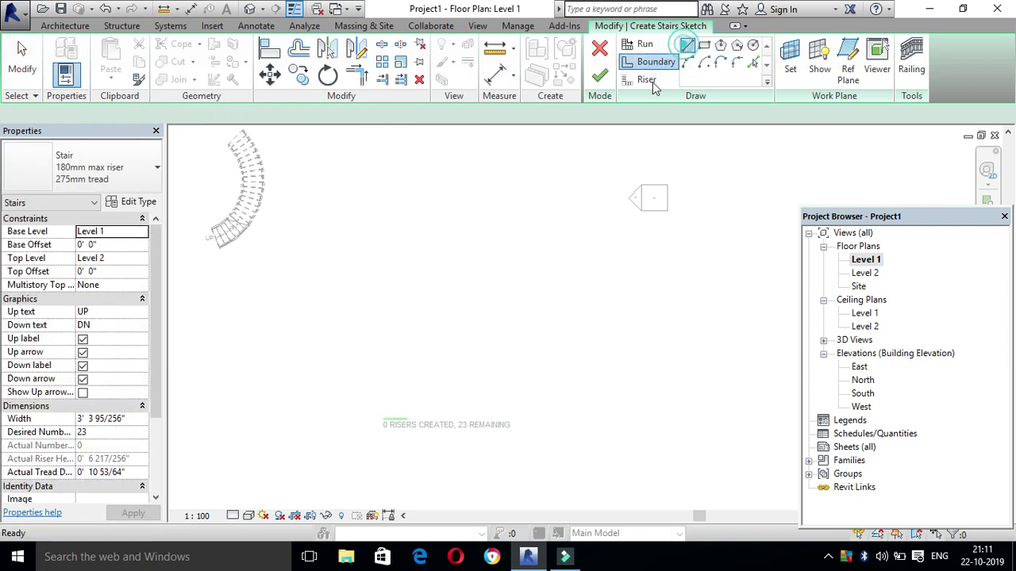
click(382, 420)
text(10')
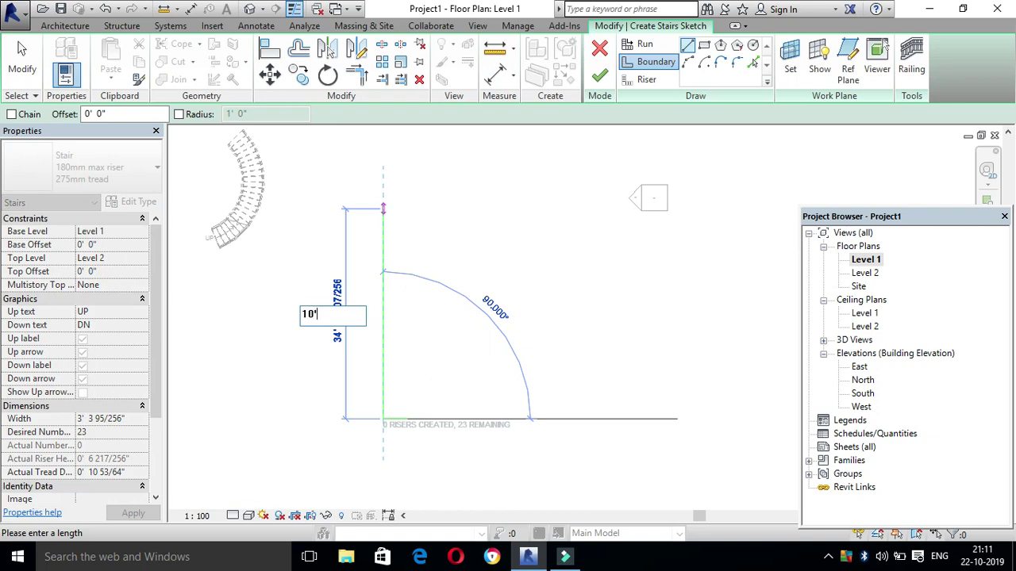
key(Escape)
key(Escape)
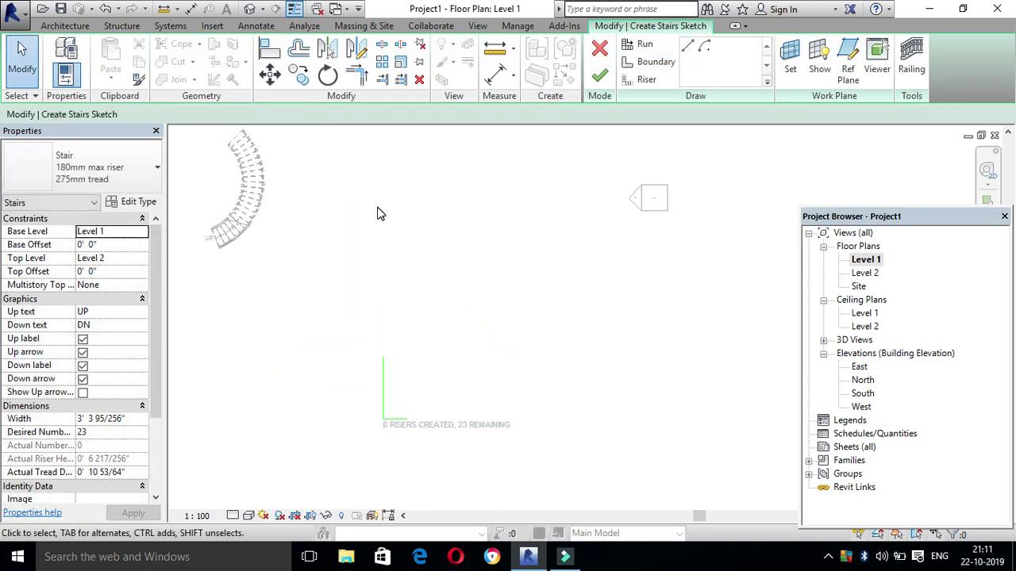
scroll(524, 476, up, 2)
scroll(352, 404, up, 1)
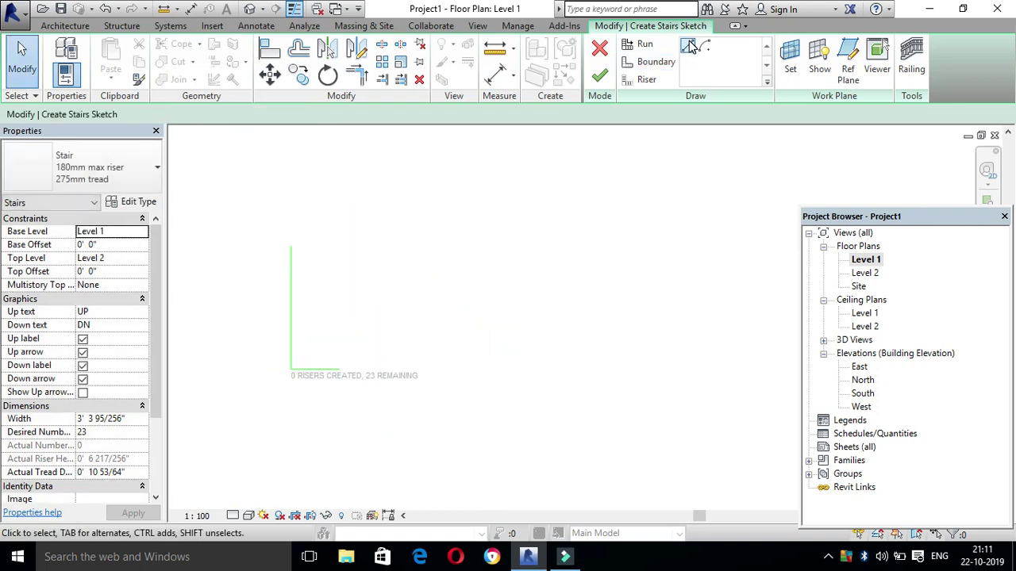
click(656, 62)
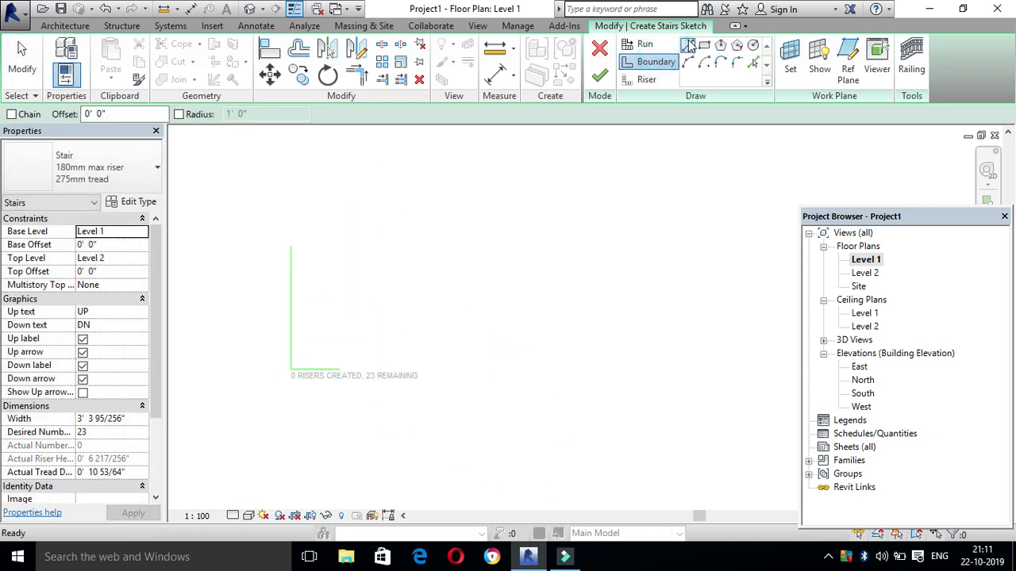
click(340, 369)
text(1)
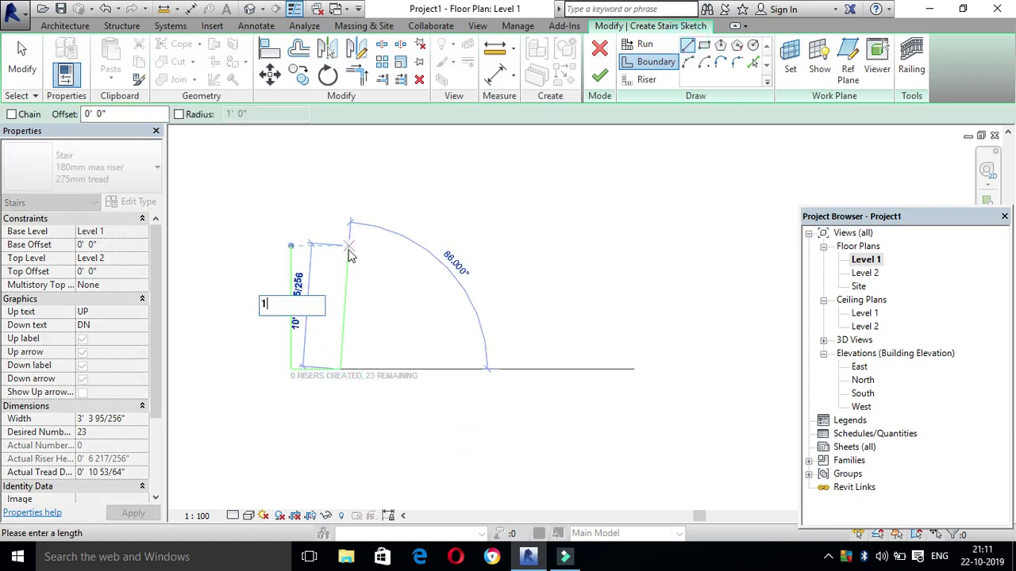
key(Return)
key(Escape)
key(Escape)
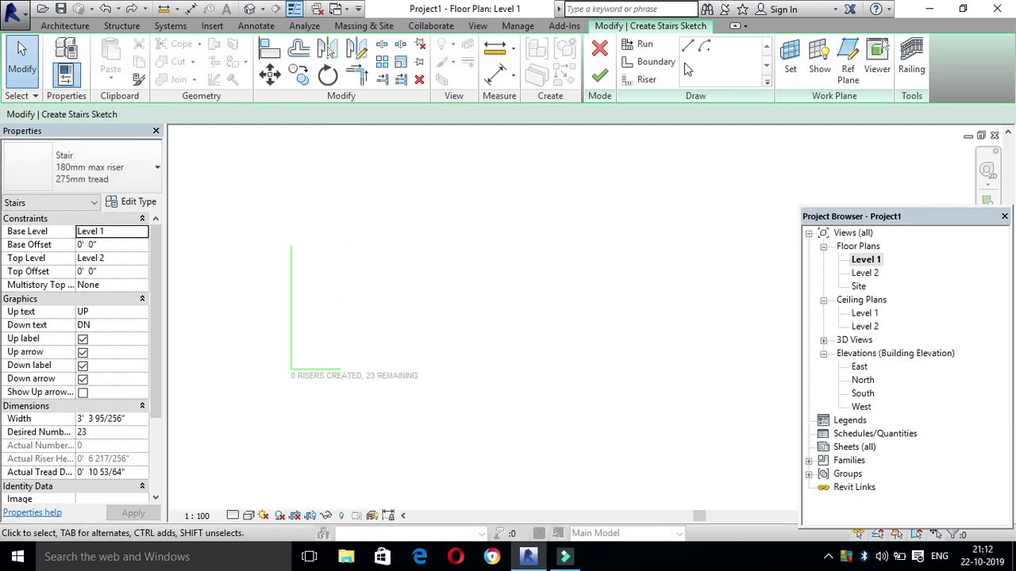
- Draw the parallel right vertical boundary line to the same height as the left
click(655, 62)
click(339, 370)
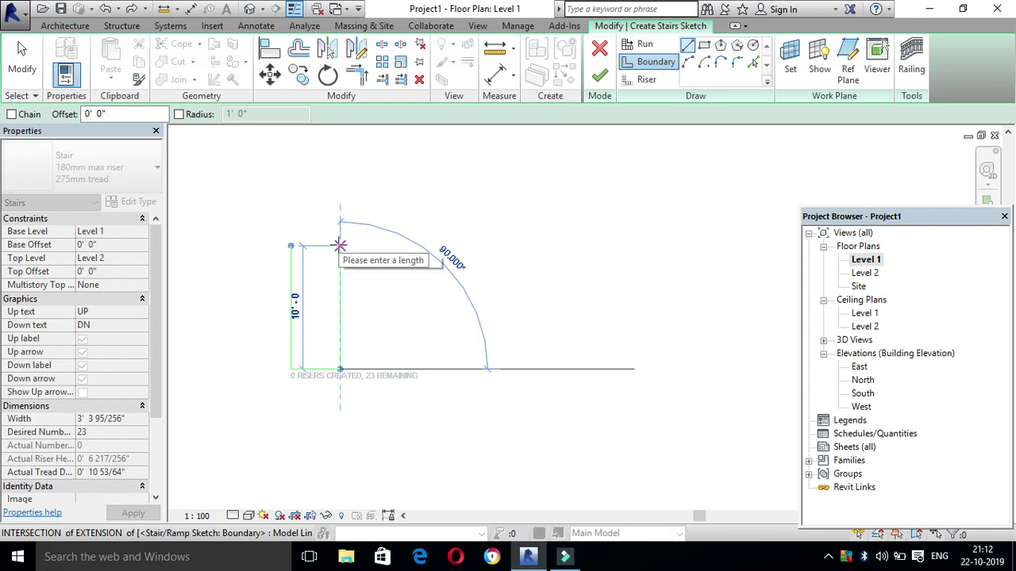
click(340, 246)
key(Escape)
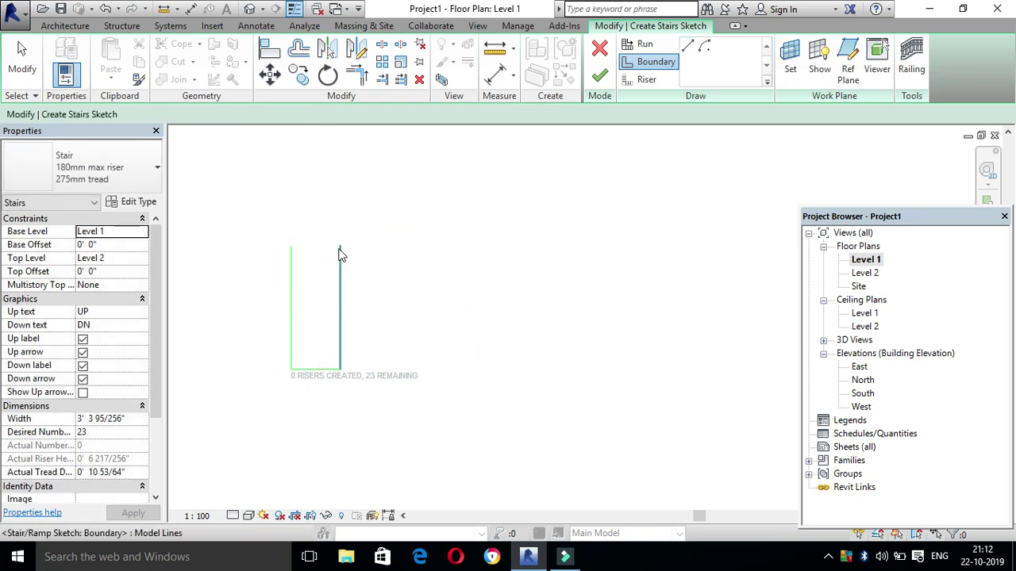
- Add inner boundary lines offset 1'9" from both side lines with Pick Lines
click(655, 62)
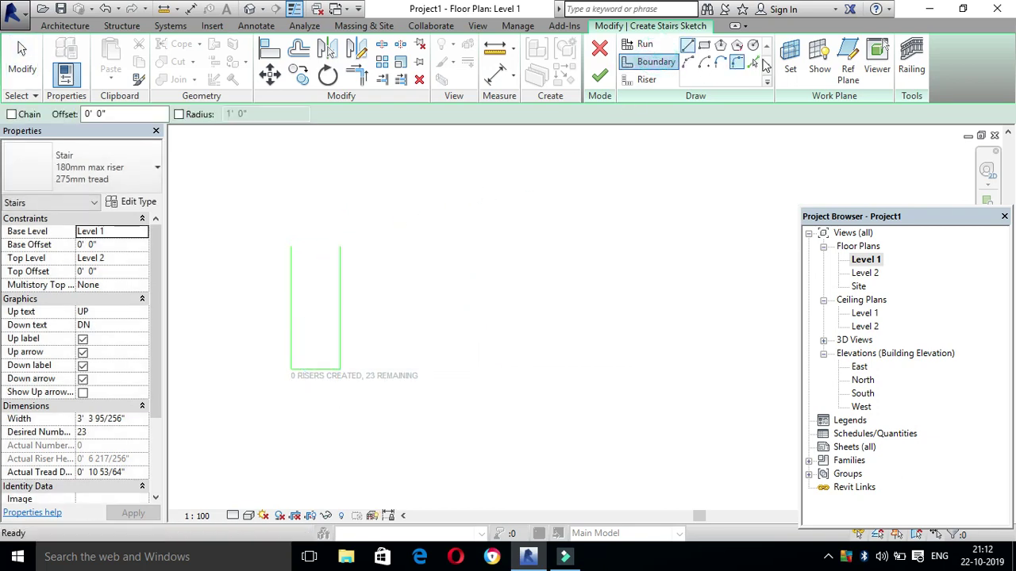
click(752, 63)
scroll(301, 325, up, 2)
scroll(286, 286, up, 1)
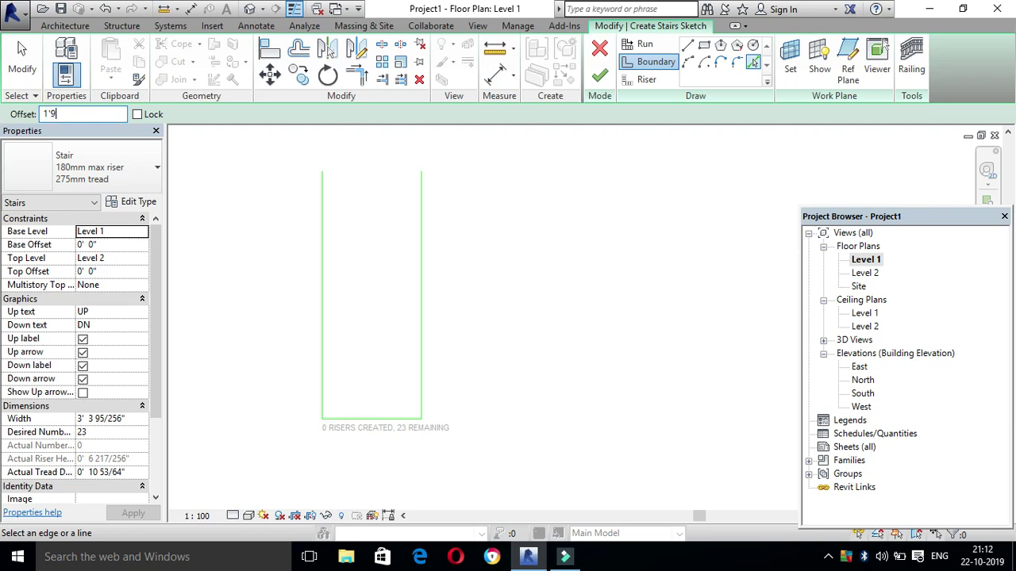
click(325, 242)
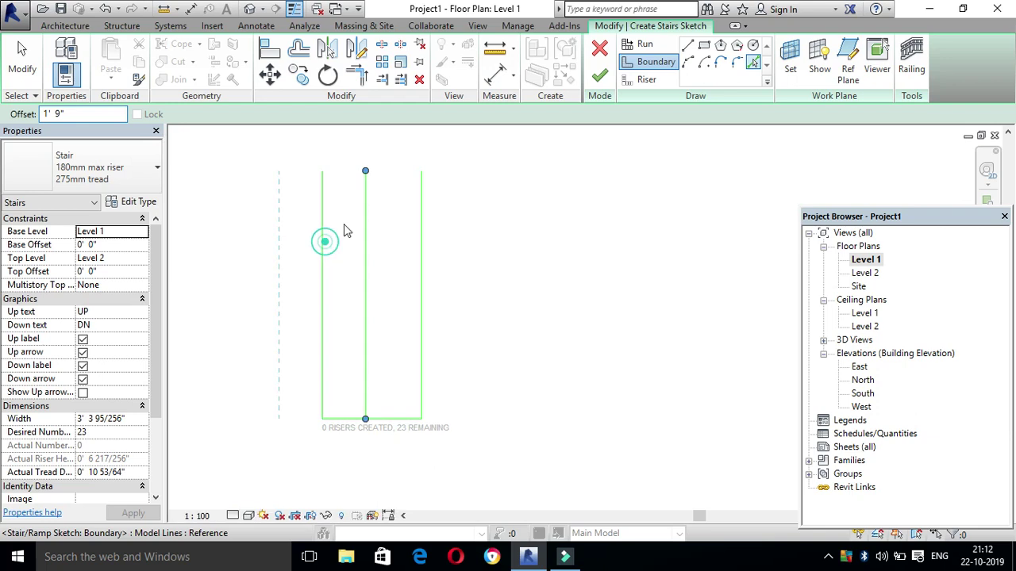
click(419, 200)
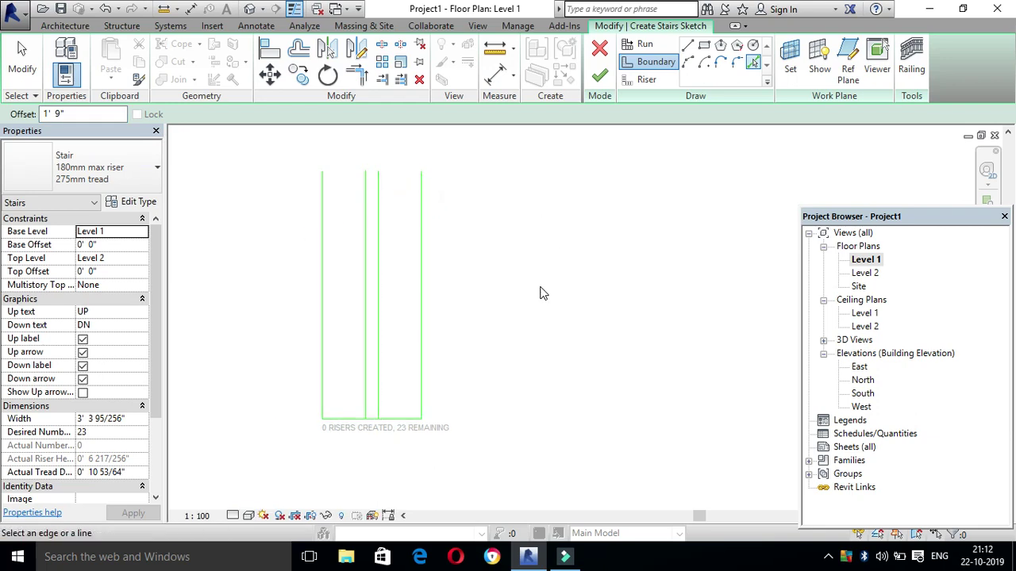
key(Escape)
key(Escape)
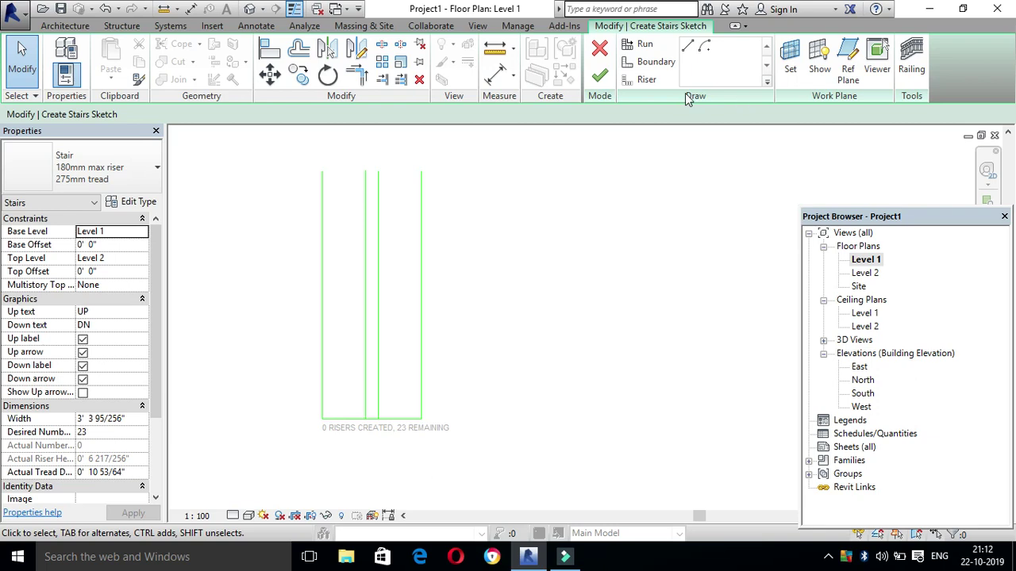
- Add a crossing boundary line offset 3'0" above the bottom line
click(641, 80)
click(649, 62)
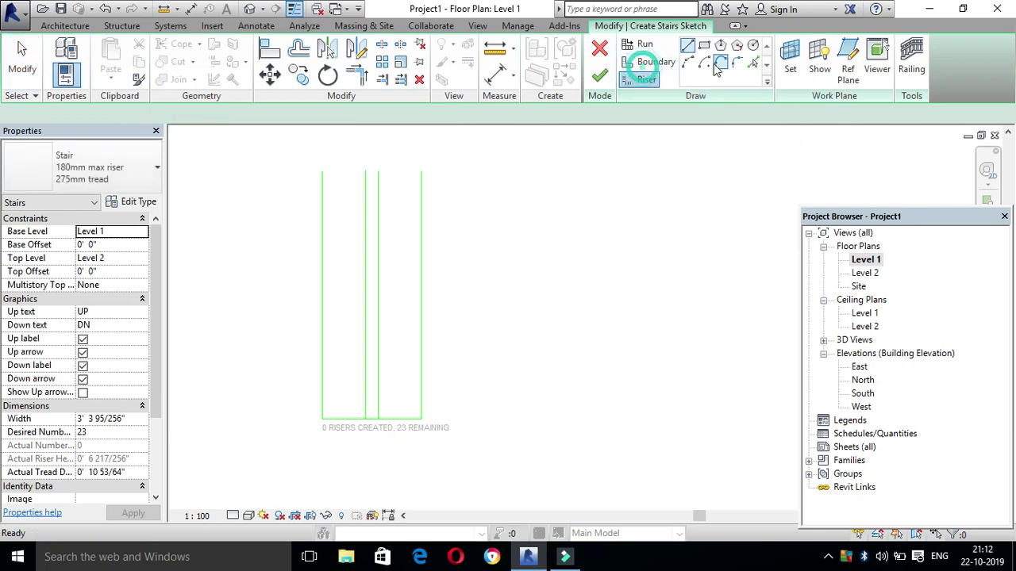
click(752, 63)
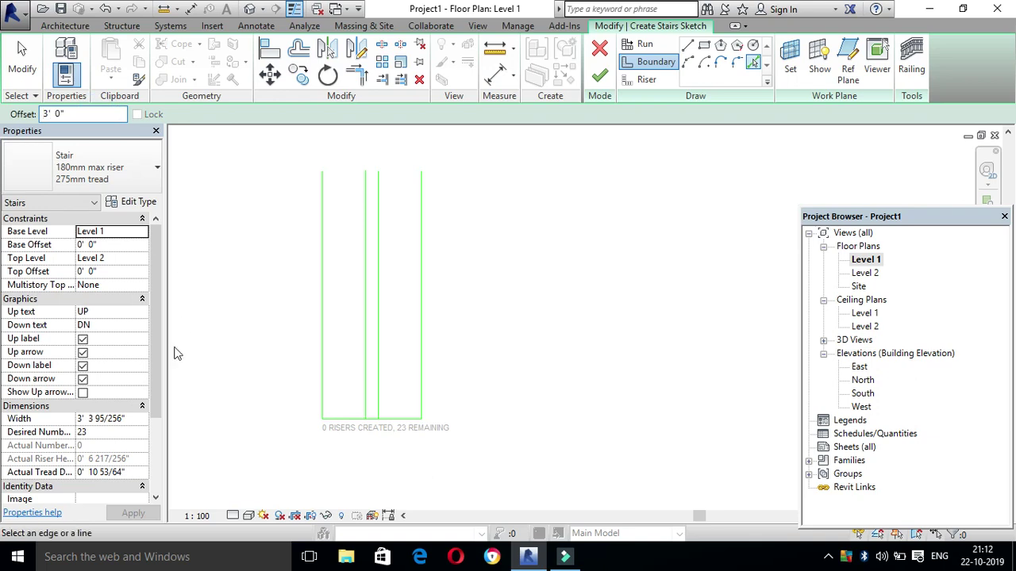
click(399, 417)
key(Escape)
key(Escape)
- Extend the left and right inner boundary lines up to the horizontal crossing line
scroll(358, 411, up, 2)
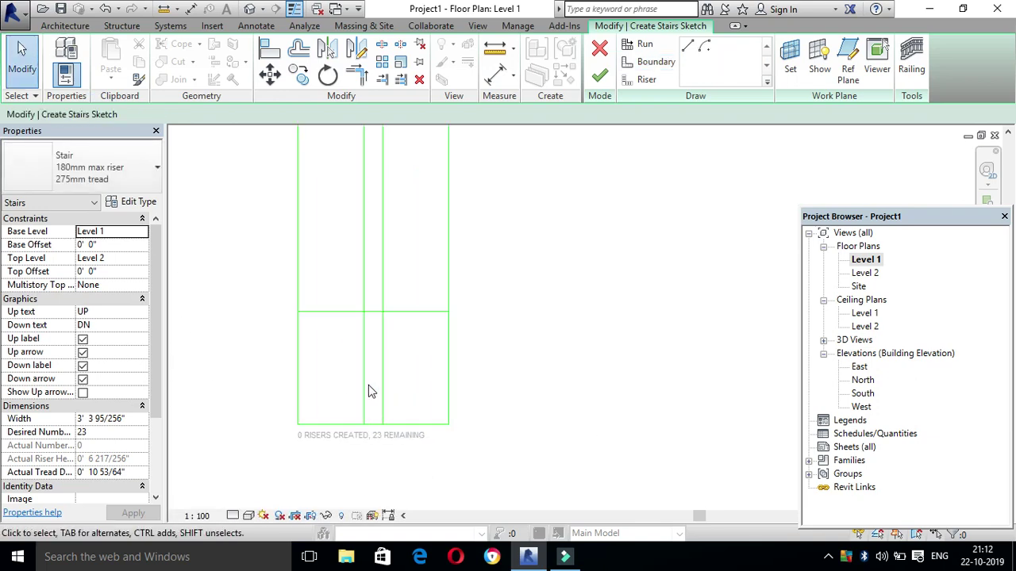
click(364, 373)
mouse_move(363, 424)
mouse_down()
mouse_move(375, 311)
mouse_move(363, 312)
mouse_up()
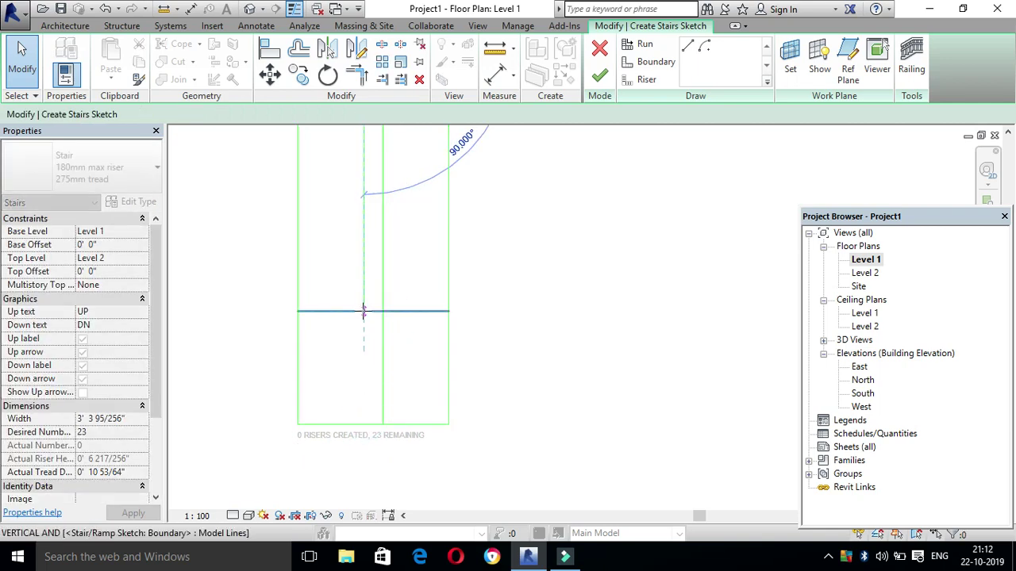
click(383, 335)
drag(383, 427, 381, 311)
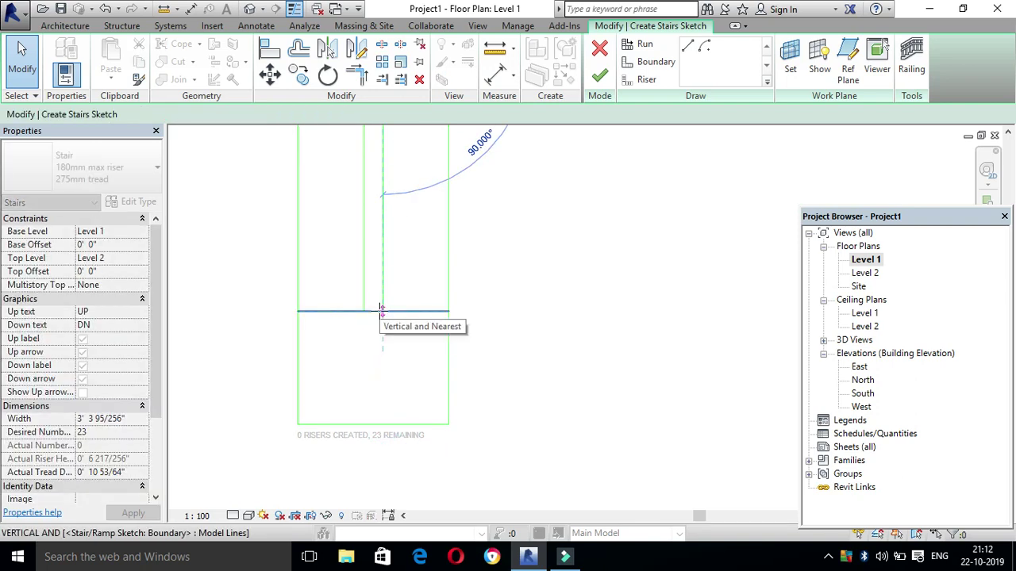
- Trim the crossing line to a 0'6" segment between the two inner lines
click(345, 325)
click(298, 312)
drag(297, 312, 364, 312)
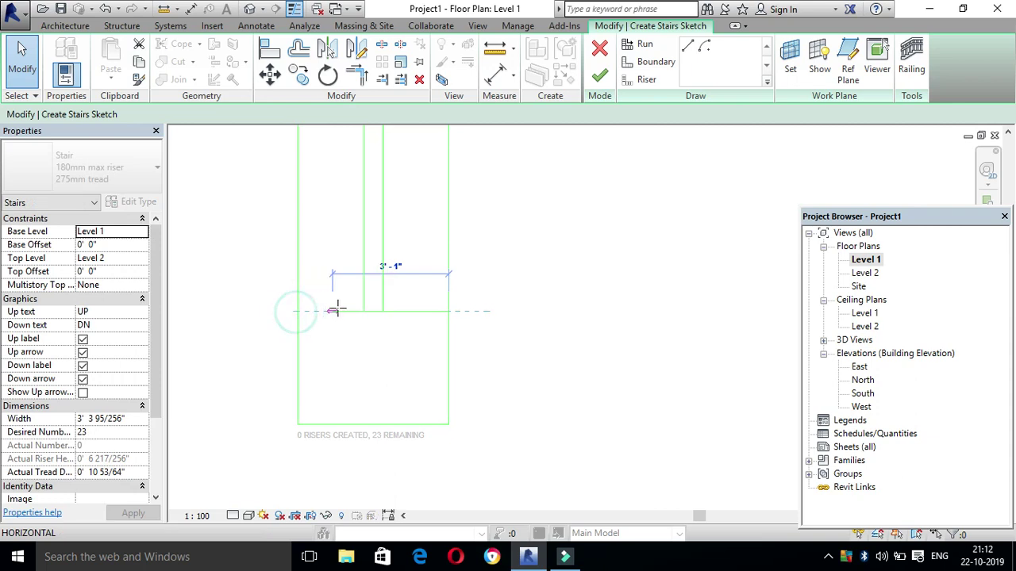
click(416, 311)
drag(449, 311, 383, 311)
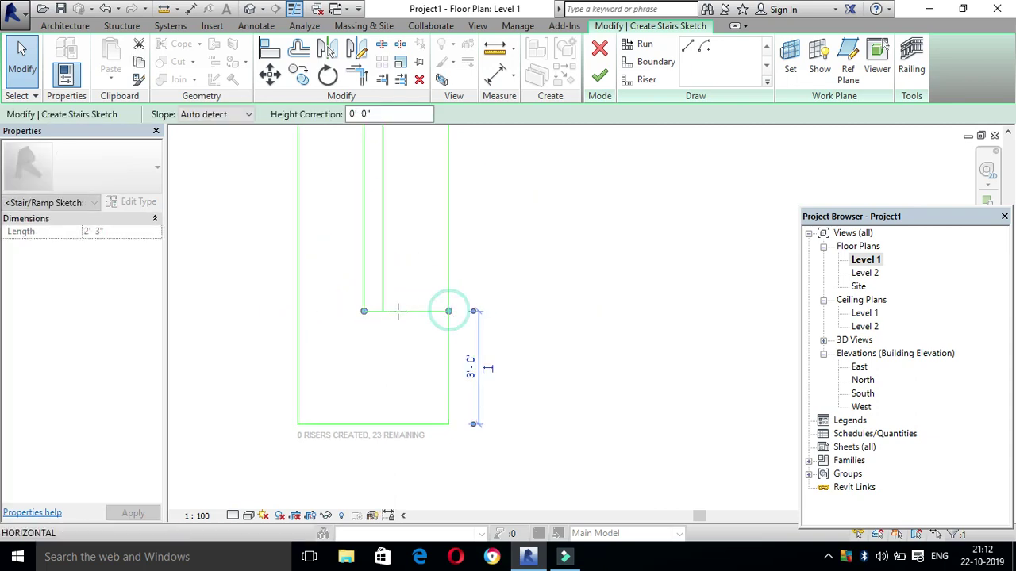
click(392, 369)
scroll(392, 369, down, 3)
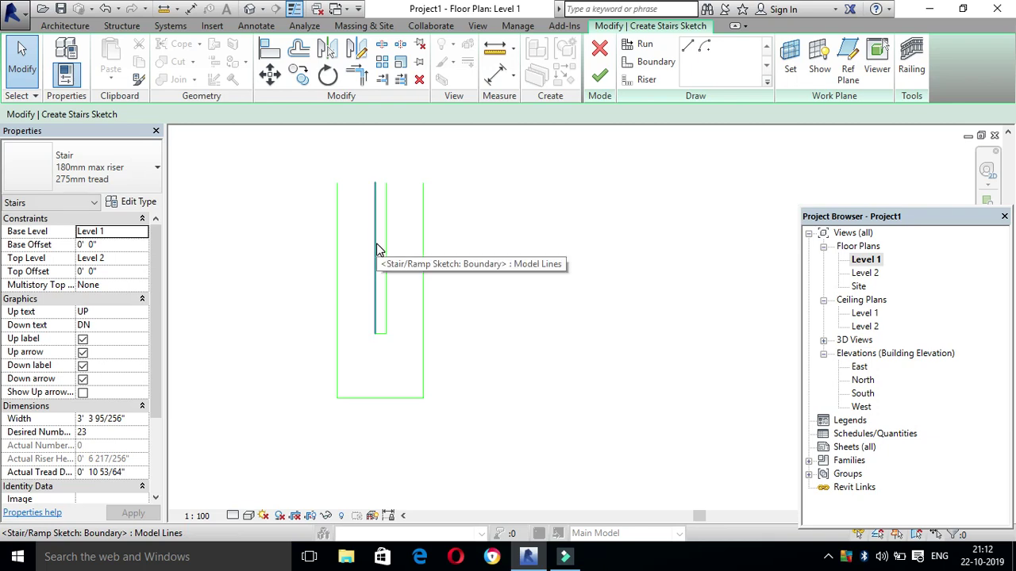
- Draw riser lines across the tops of the left and right stair branches
click(643, 82)
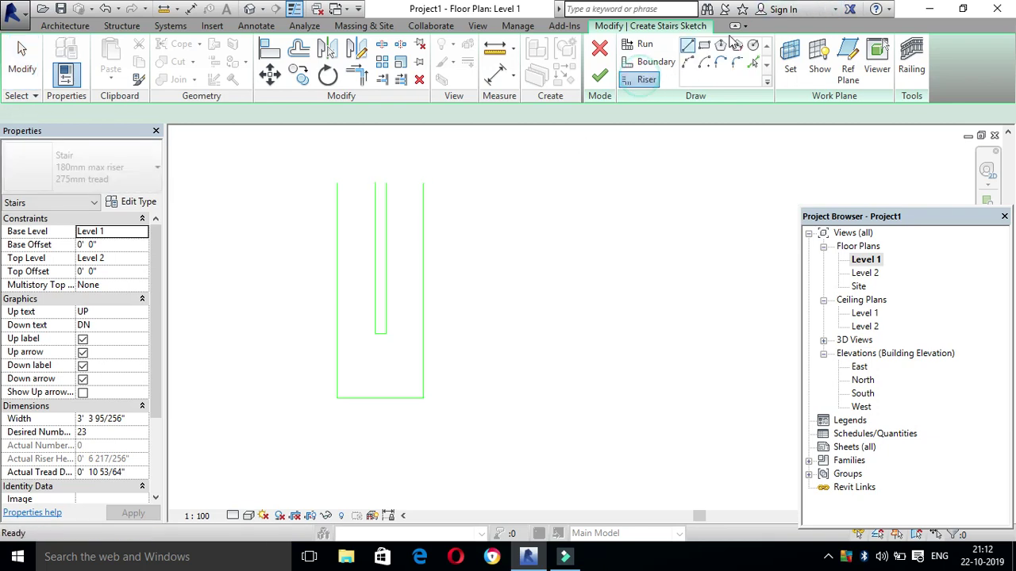
click(337, 183)
click(375, 183)
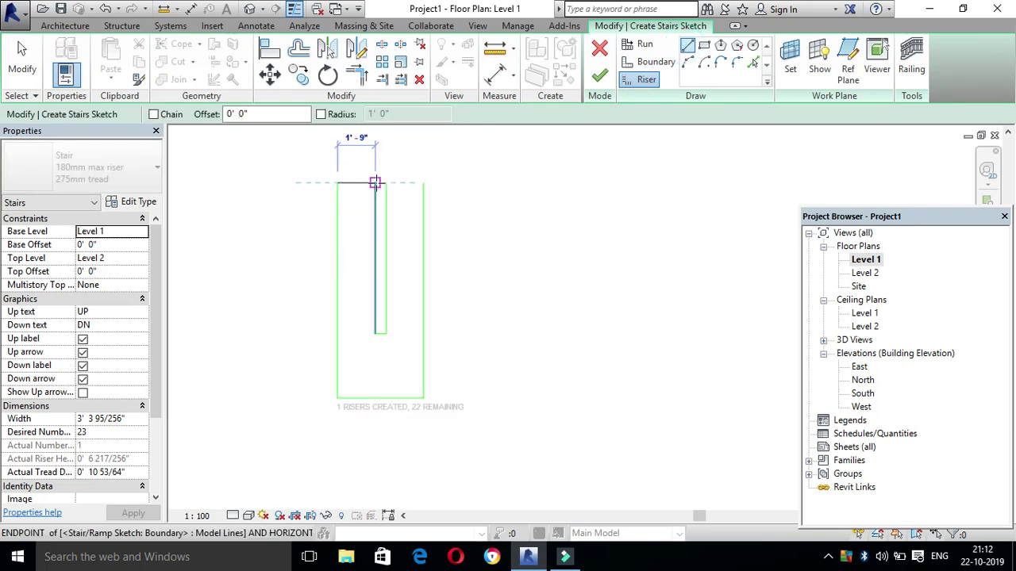
key(Escape)
click(386, 183)
click(423, 183)
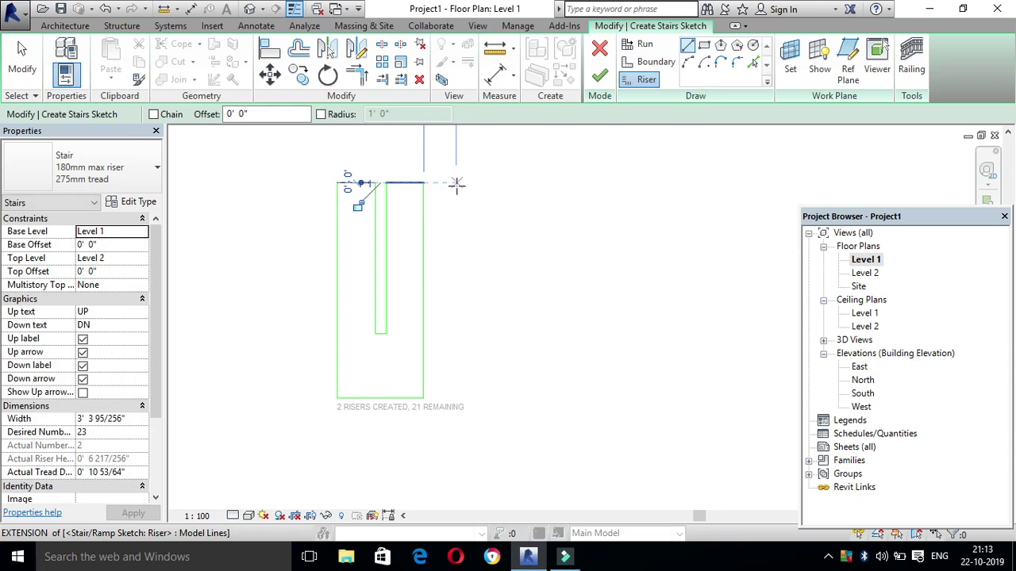
key(Escape)
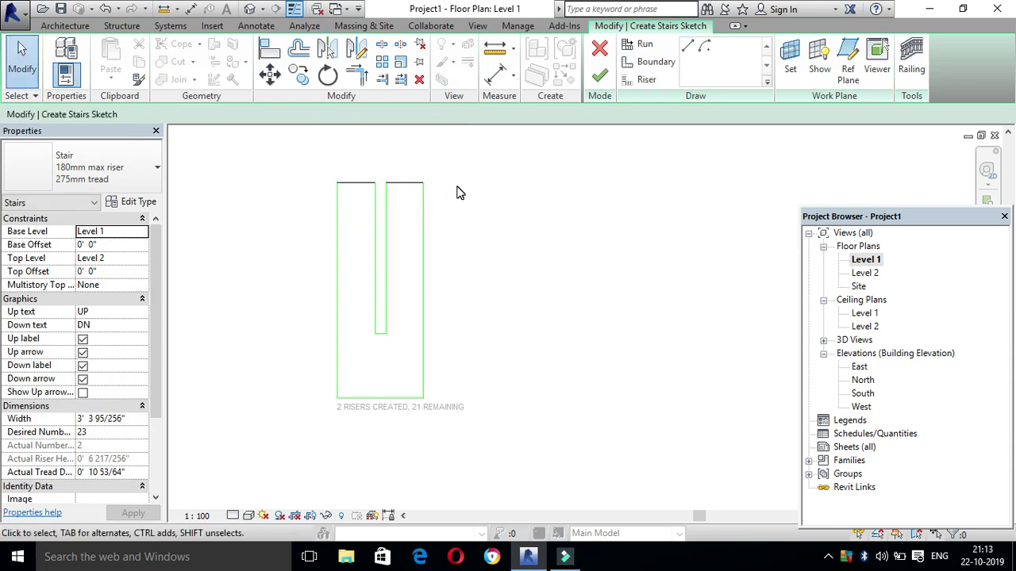
- Finish the split-run stair, inspect its landing in the default 3D view, then reopen Level 1
click(602, 76)
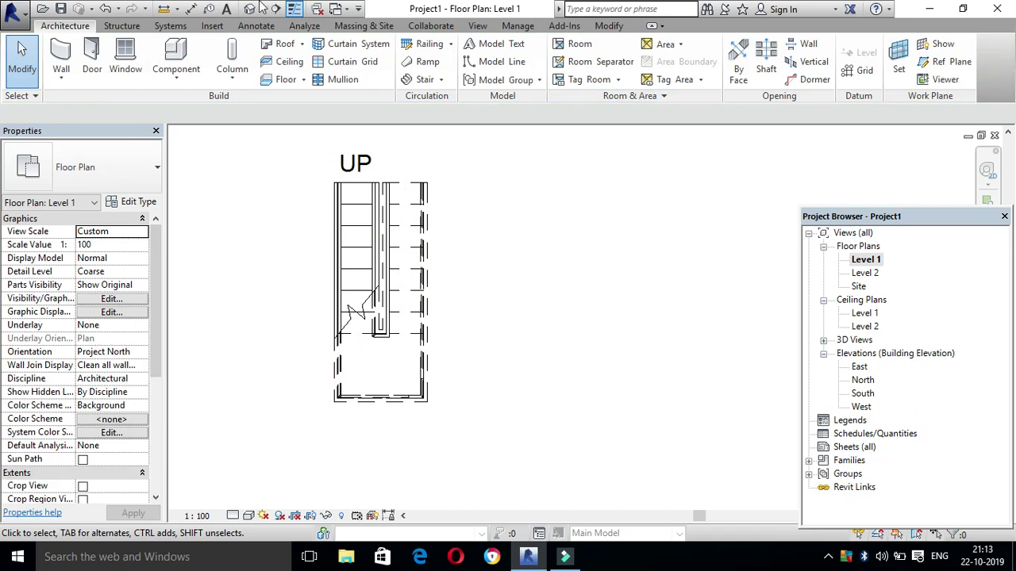
click(249, 8)
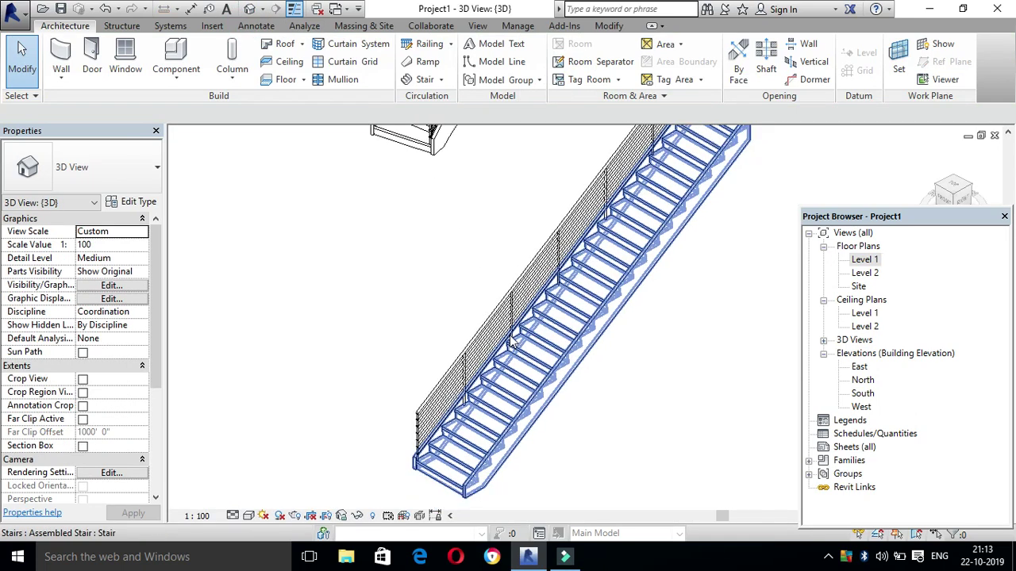
scroll(517, 348, down, 3)
scroll(517, 347, down, 2)
shift+middle_drag(517, 347, 568, 379)
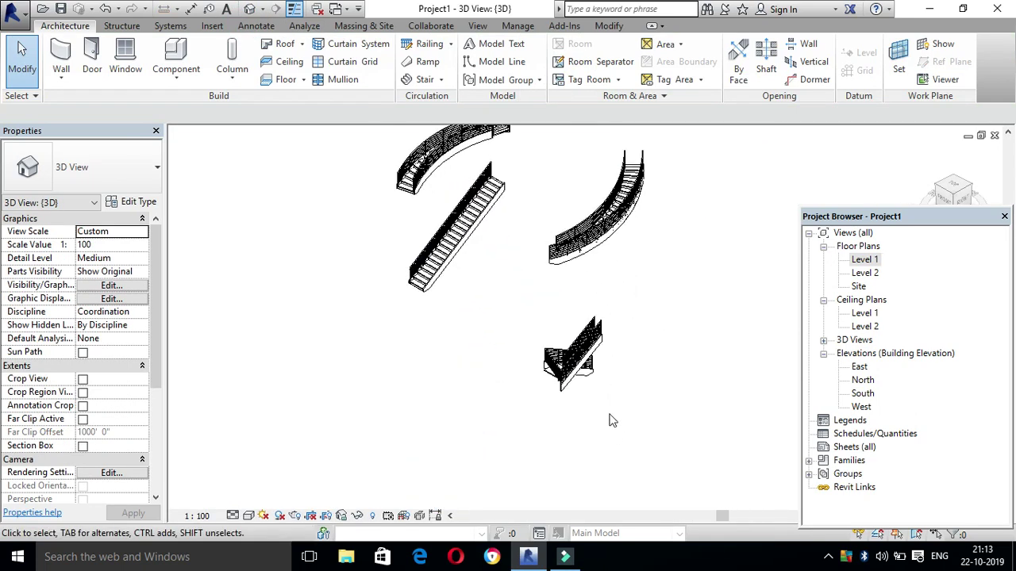
scroll(567, 378, up, 4)
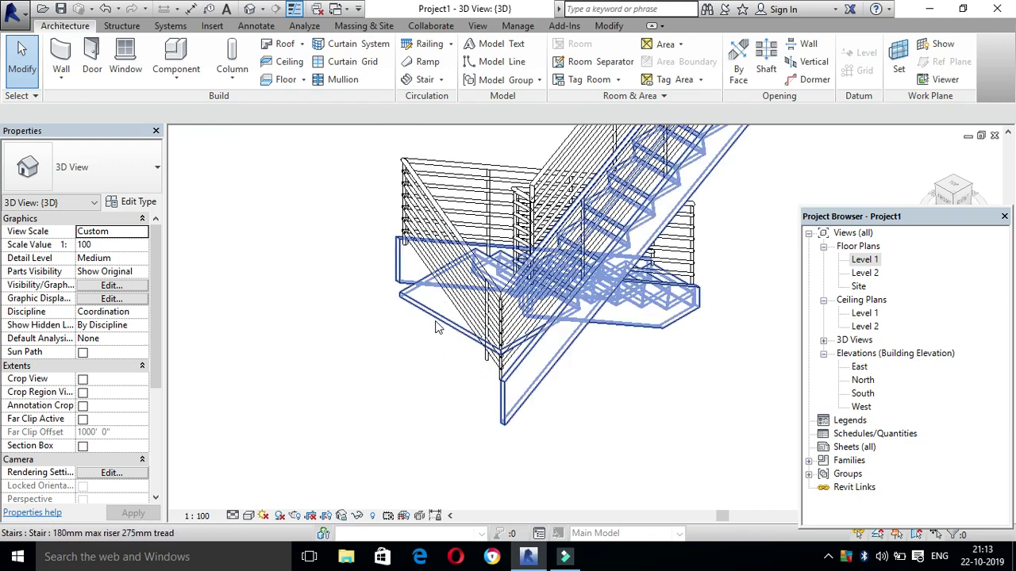
middle_drag(436, 325, 516, 352)
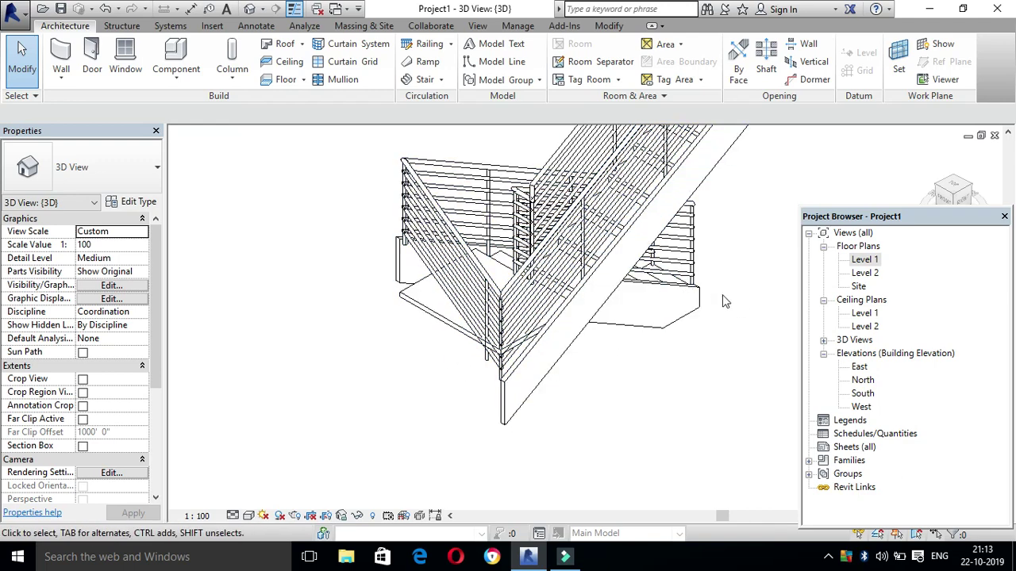
double_click(865, 259)
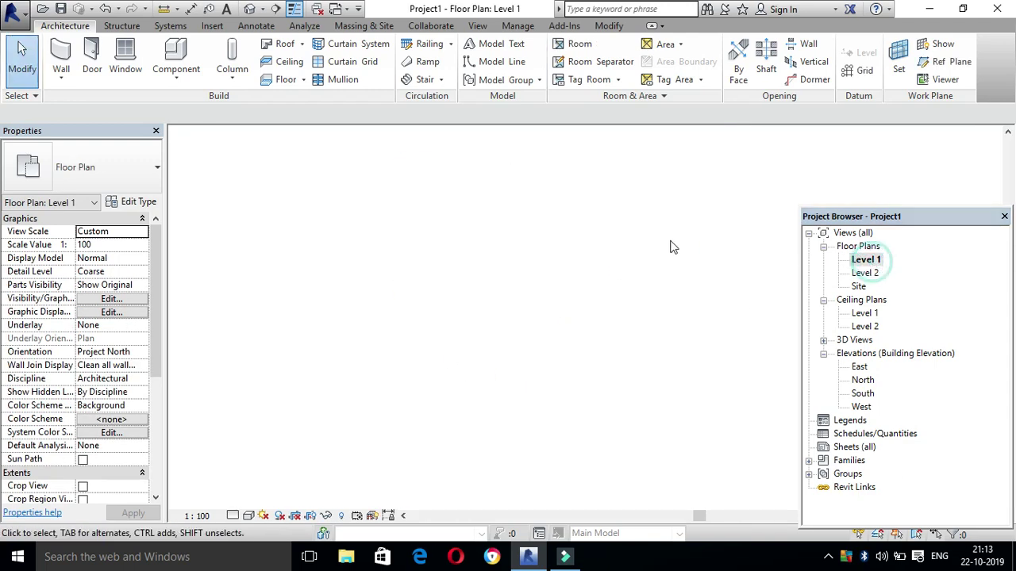
- Edit the stair sketch, split both outer boundaries at the landing with SL, finish, and view in 3D
click(397, 250)
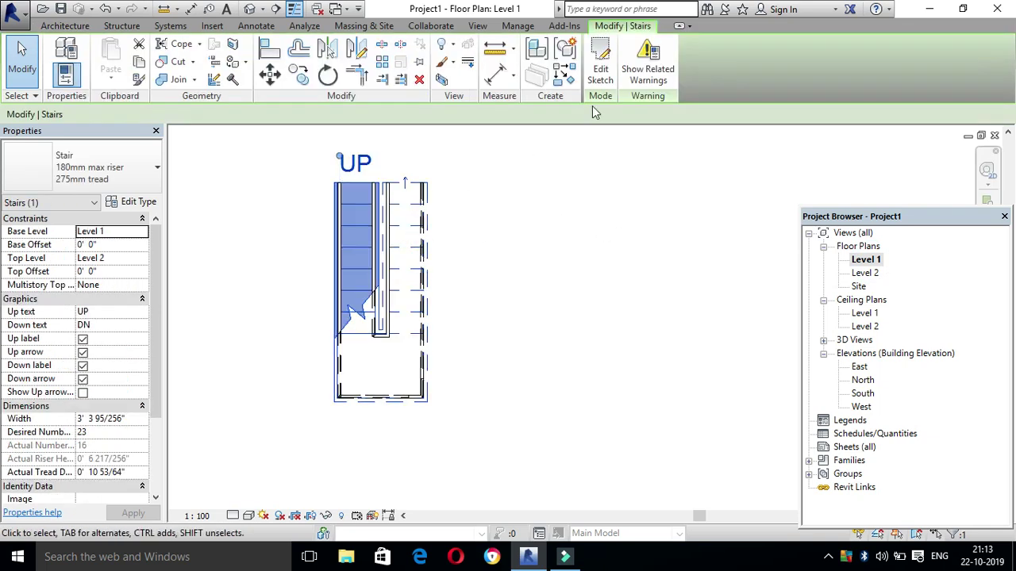
click(600, 68)
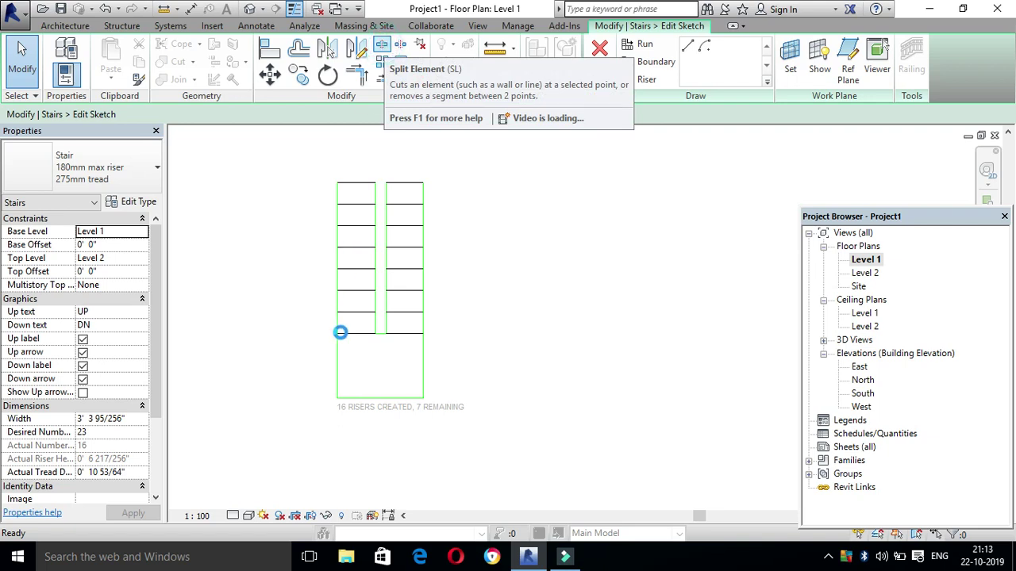
key(s)
key(l)
scroll(340, 332, up, 3)
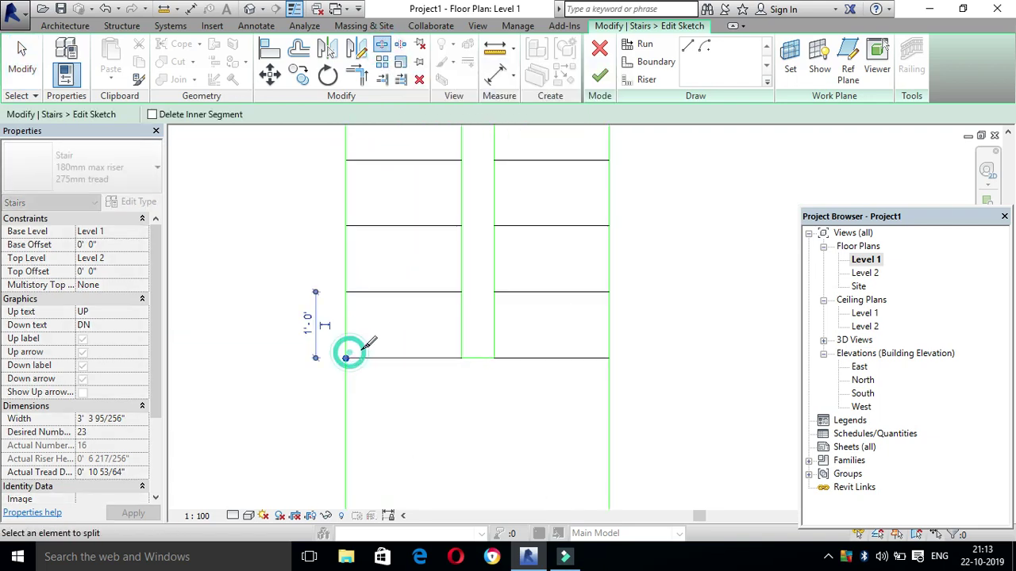
scroll(493, 354, down, 2)
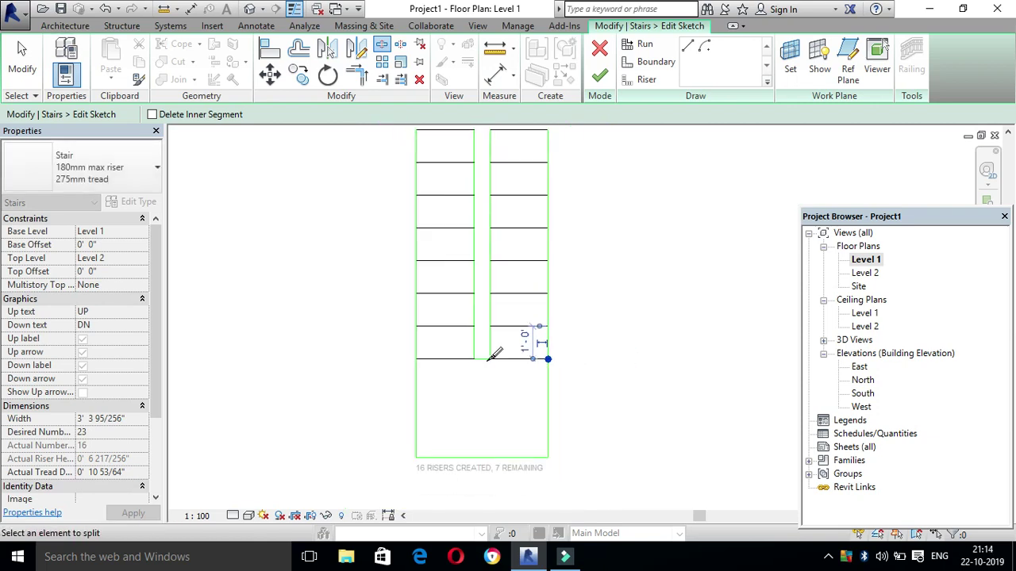
scroll(423, 203, up, 1)
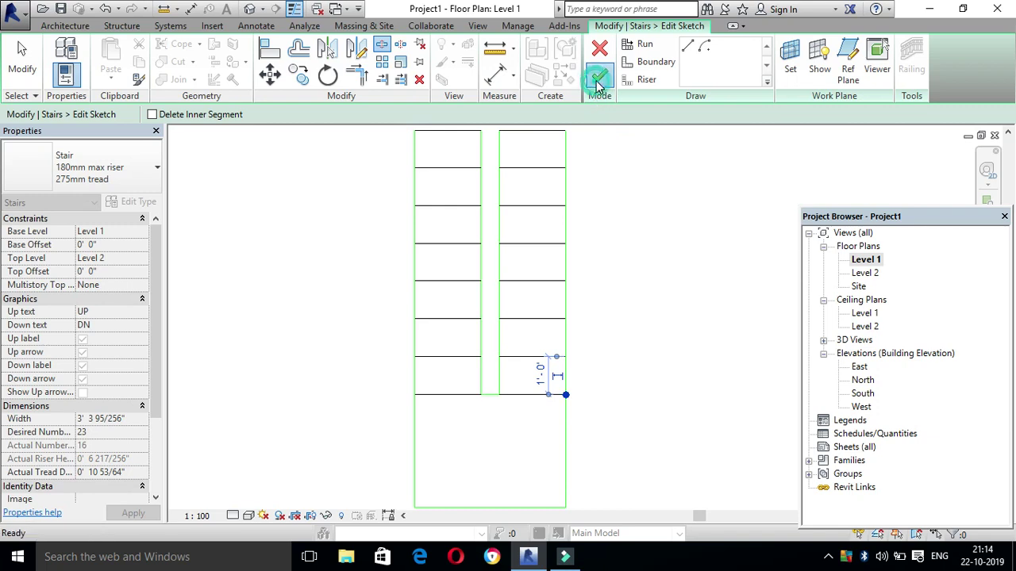
click(600, 77)
click(249, 9)
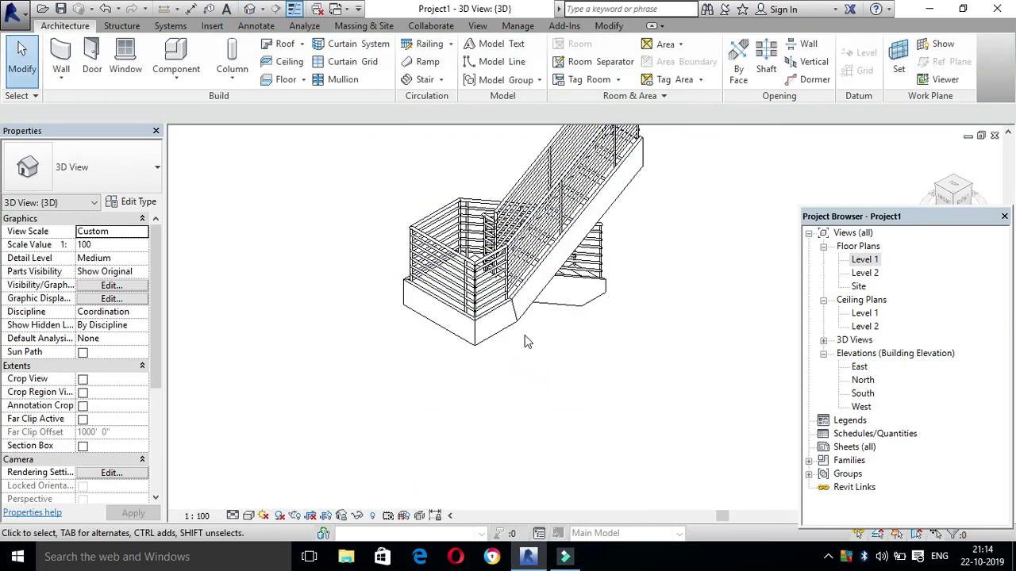
- Return to the zoomed-out Level 1 plan and start a new stair from Level 1 to Level 2
scroll(540, 329, down, 2)
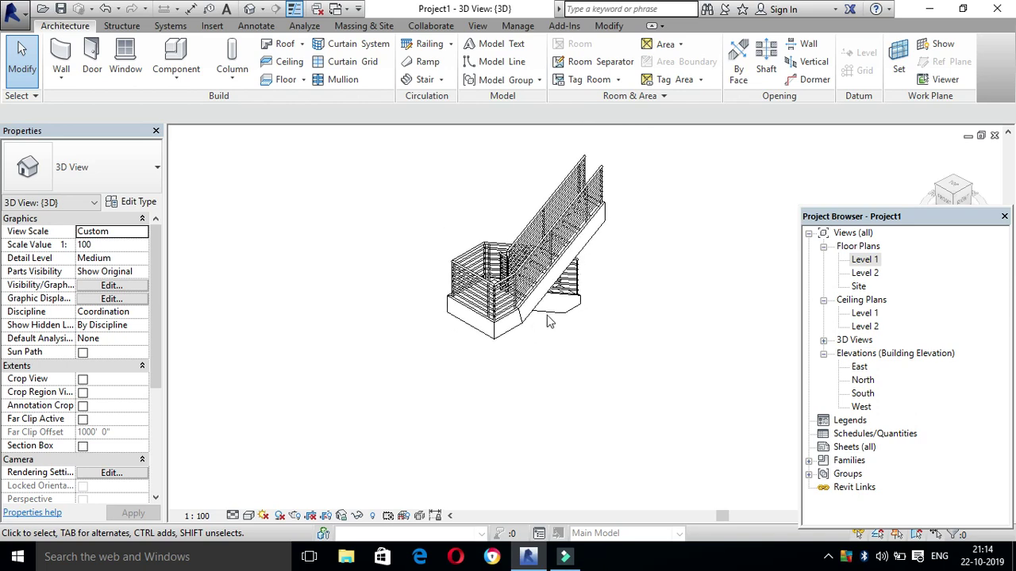
double_click(865, 261)
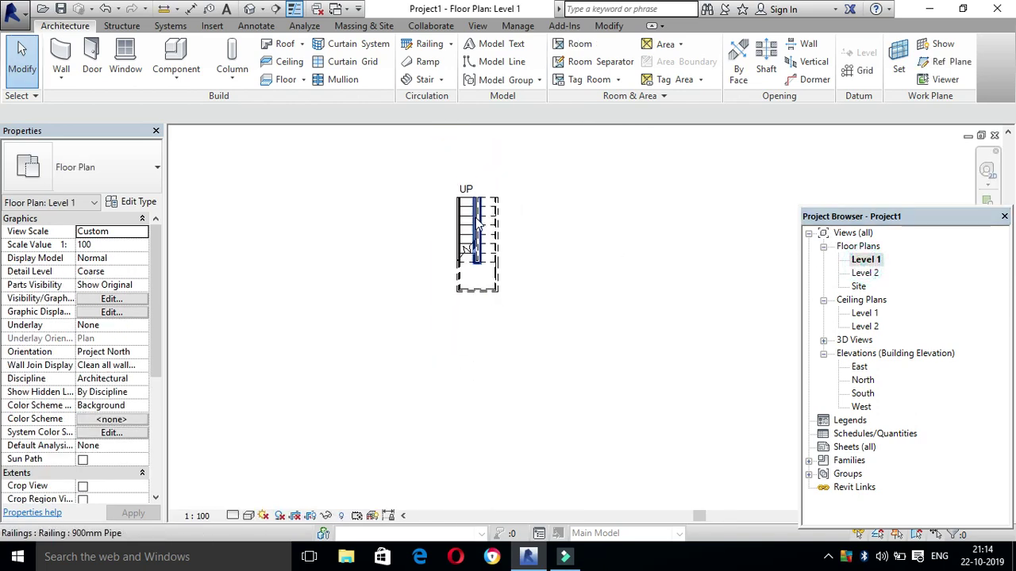
scroll(476, 227, down, 3)
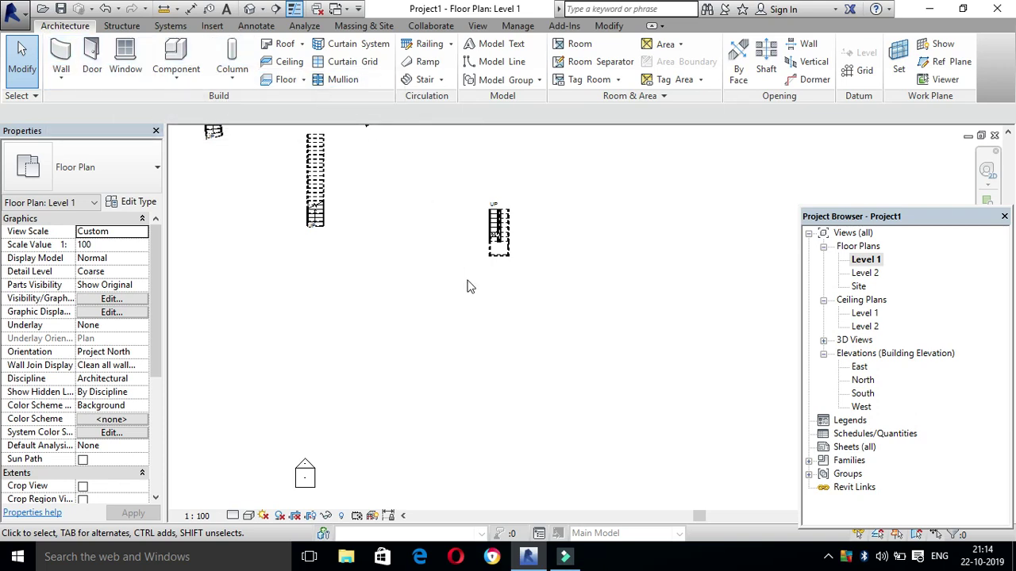
scroll(469, 286, down, 2)
click(412, 80)
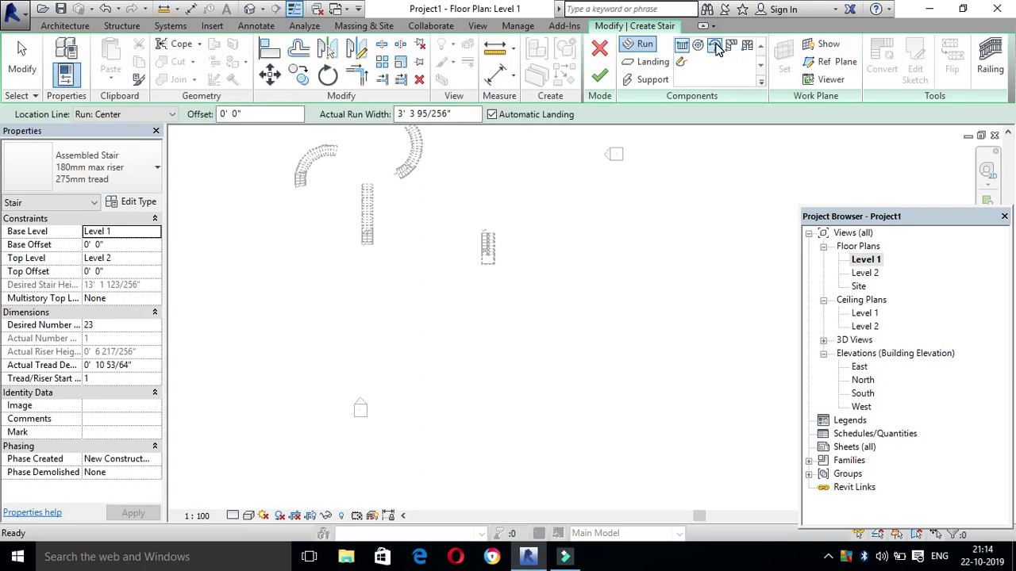
- Draw a 13-riser straight stair run
click(712, 48)
click(685, 48)
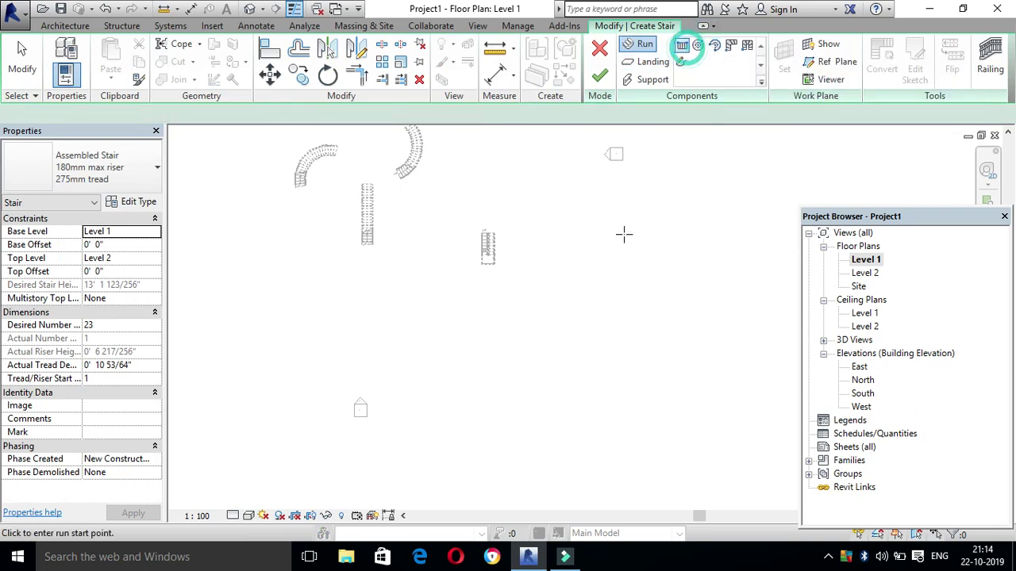
scroll(555, 324, up, 3)
scroll(550, 345, up, 2)
click(549, 208)
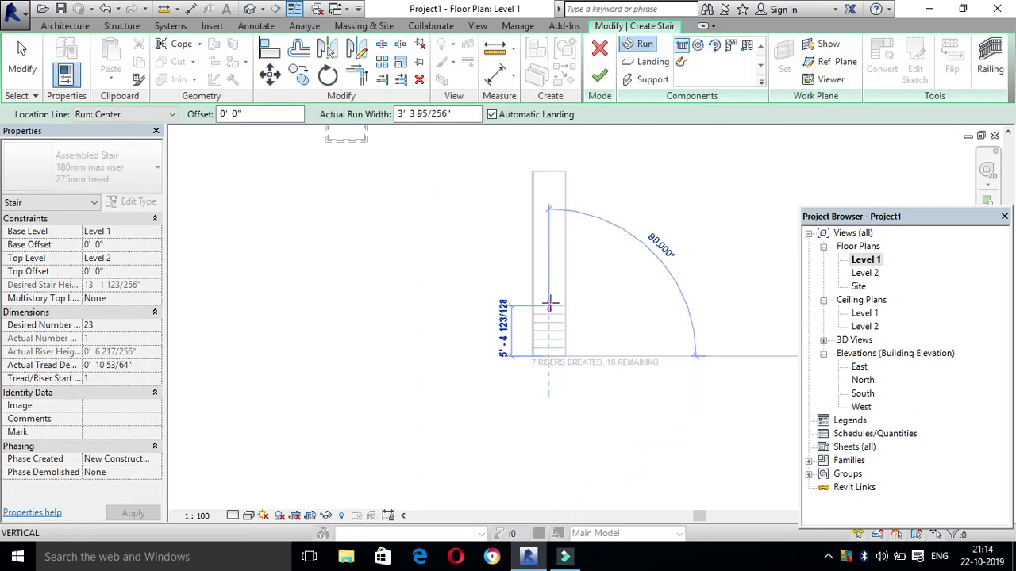
click(548, 256)
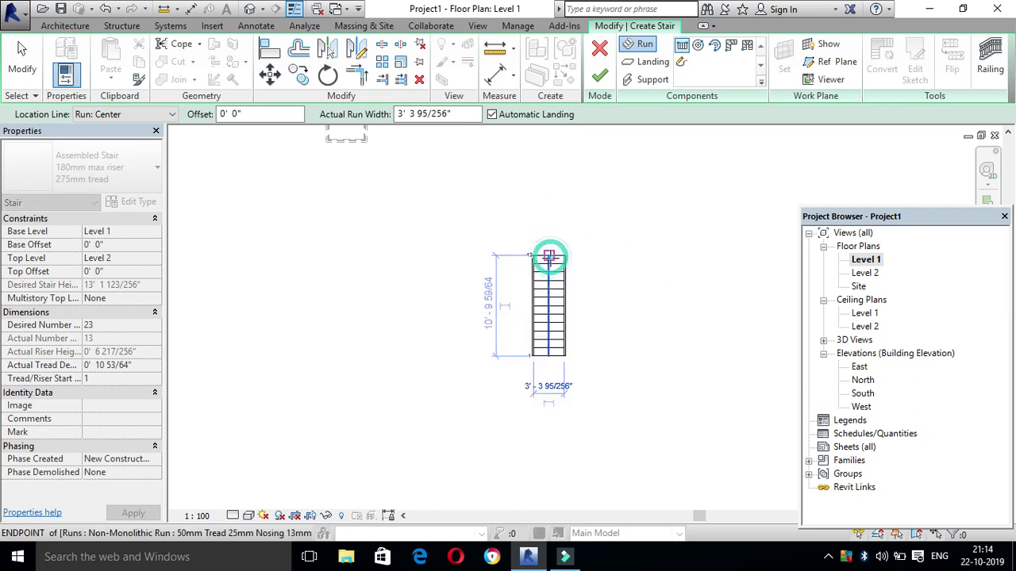
- Add a center-ends spiral run at the straight run's top using the remaining 10 risers
click(714, 49)
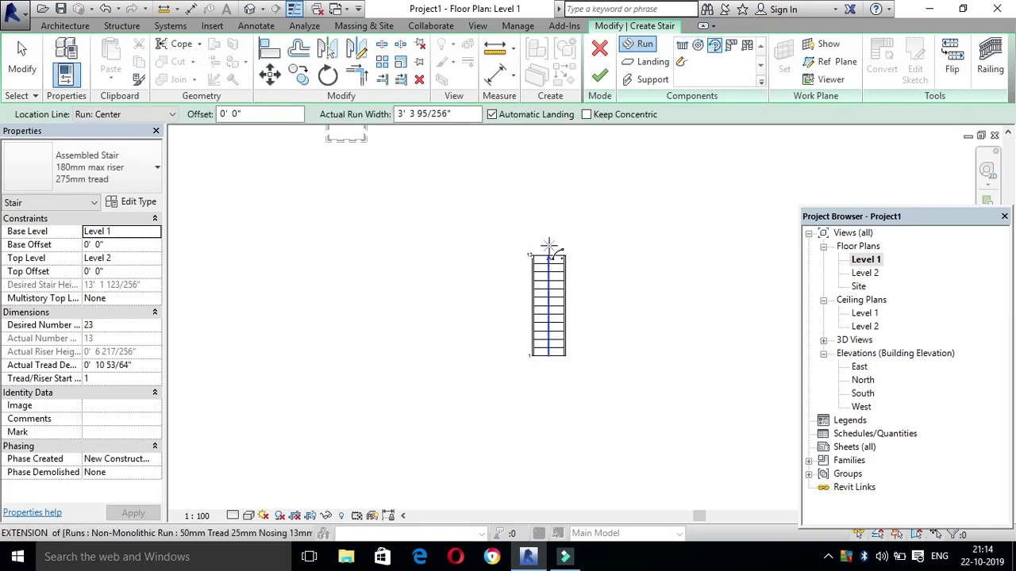
click(548, 169)
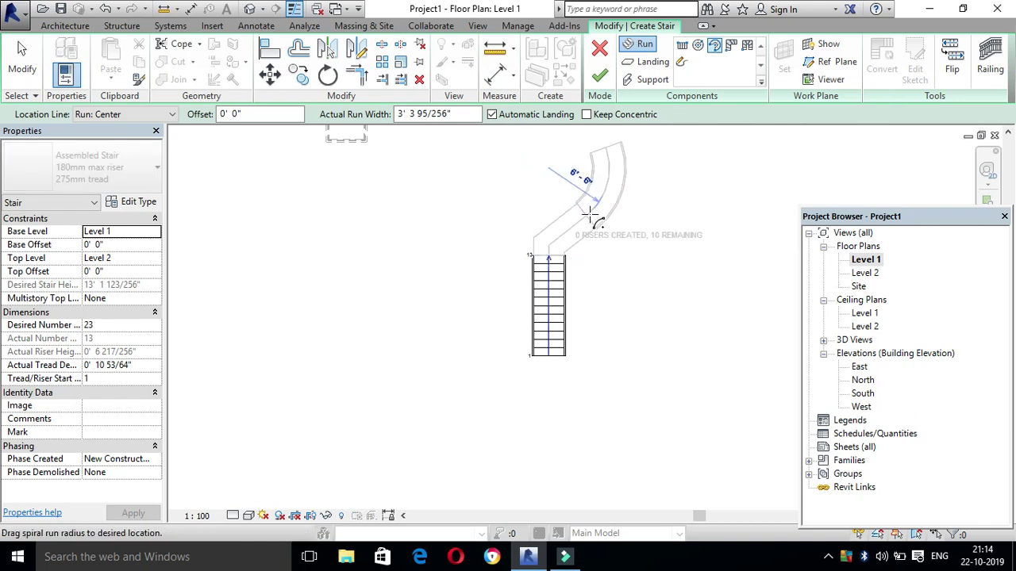
click(594, 214)
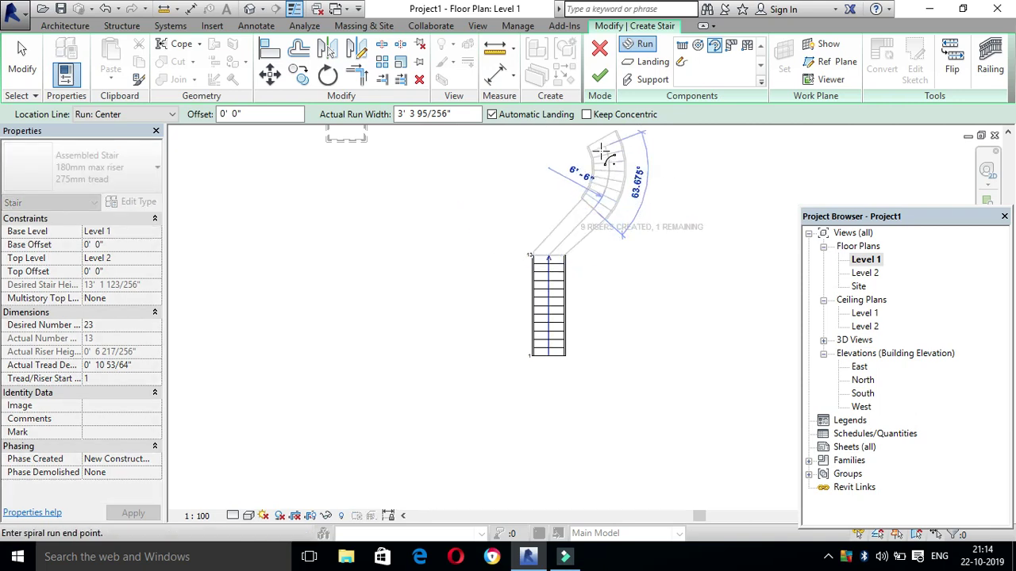
key(Escape)
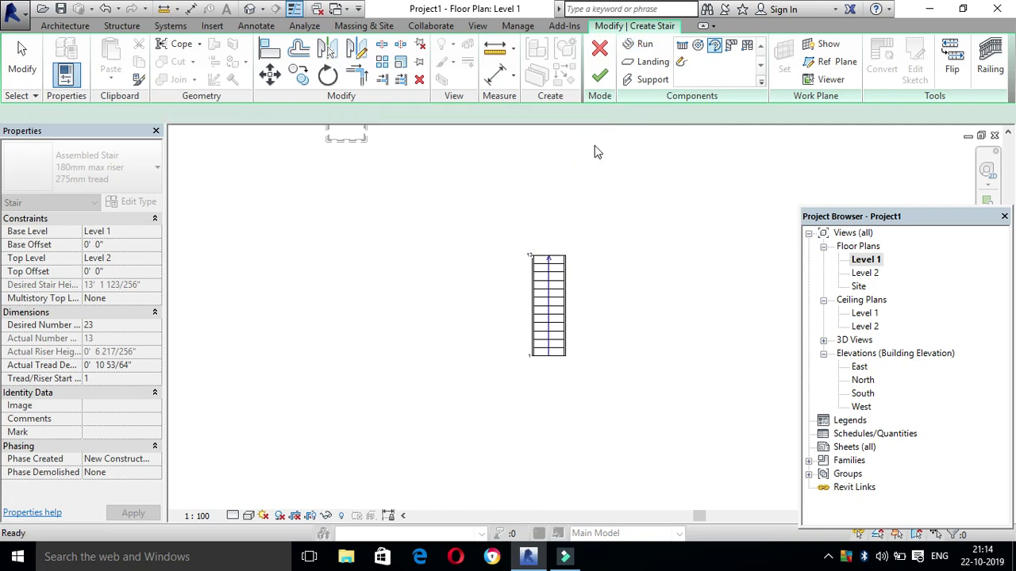
click(549, 214)
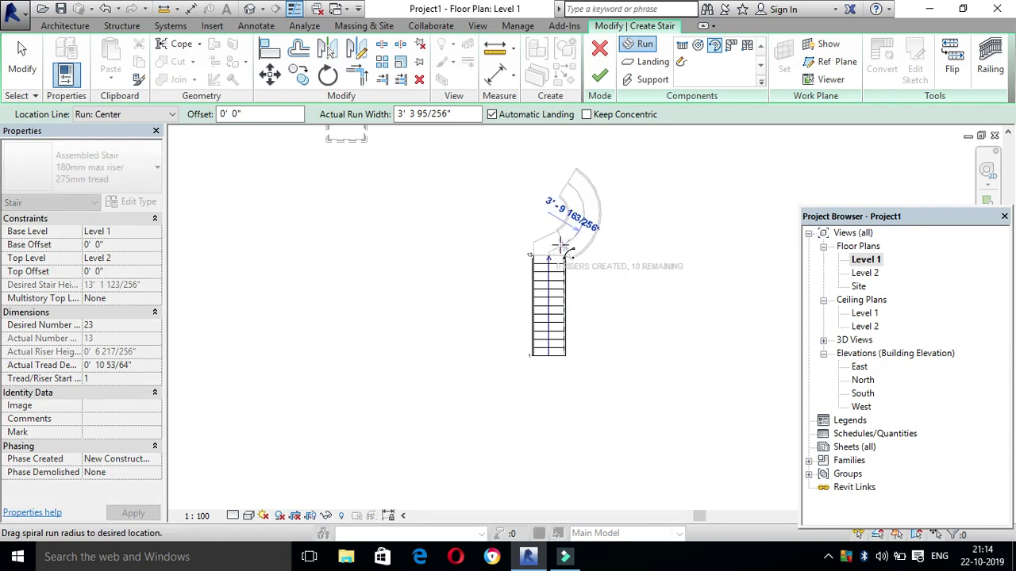
click(571, 241)
click(562, 165)
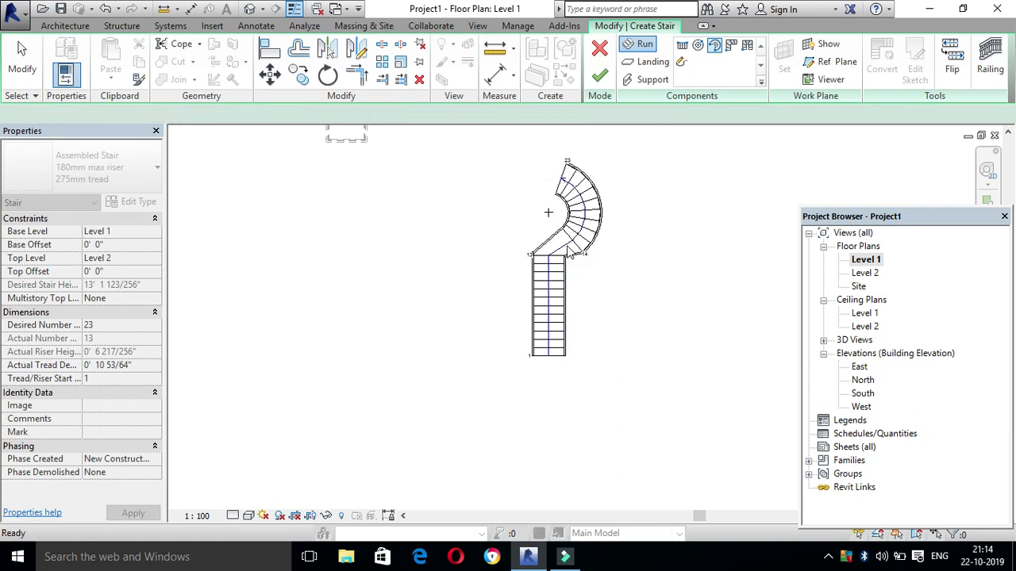
key(Escape)
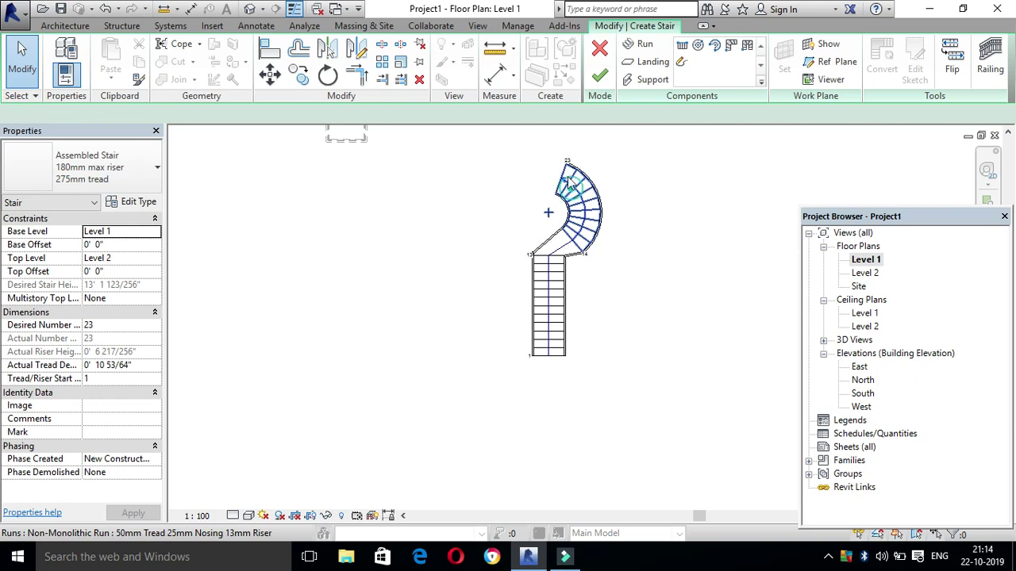
- Mirror a copy of the spiral run about a vertical axis through the straight run's end
click(586, 193)
key(d)
key(m)
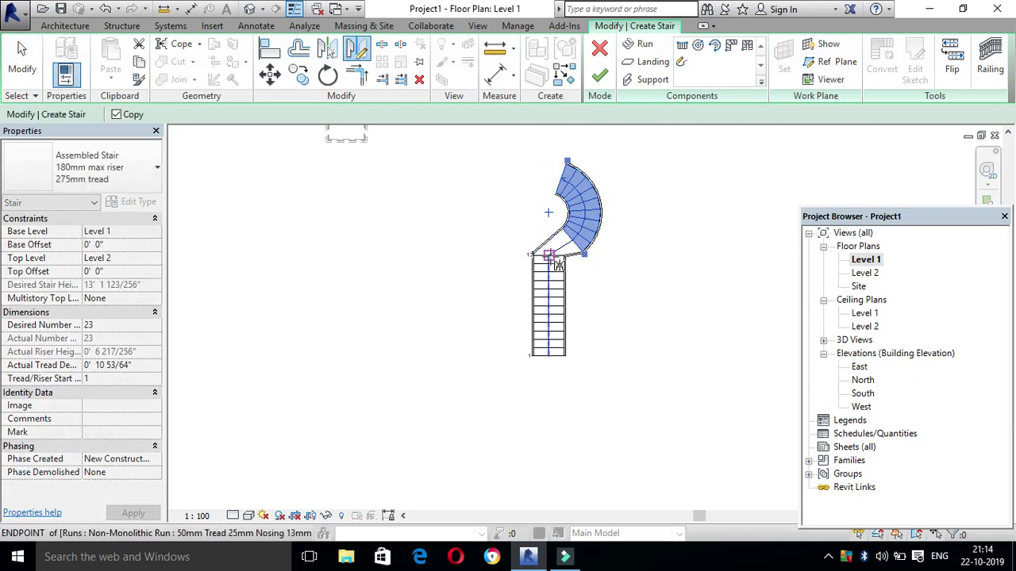
click(549, 255)
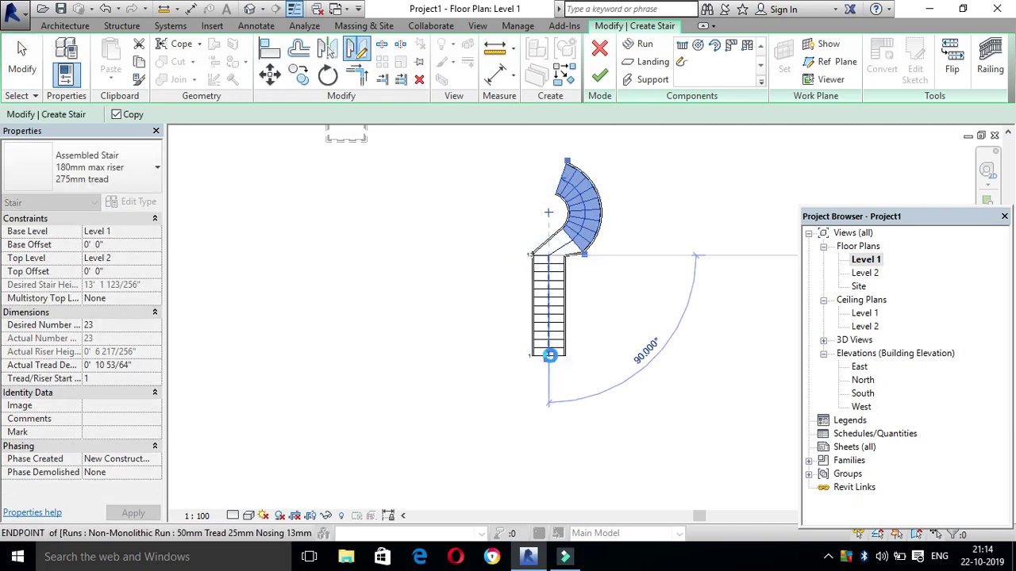
click(549, 355)
click(647, 232)
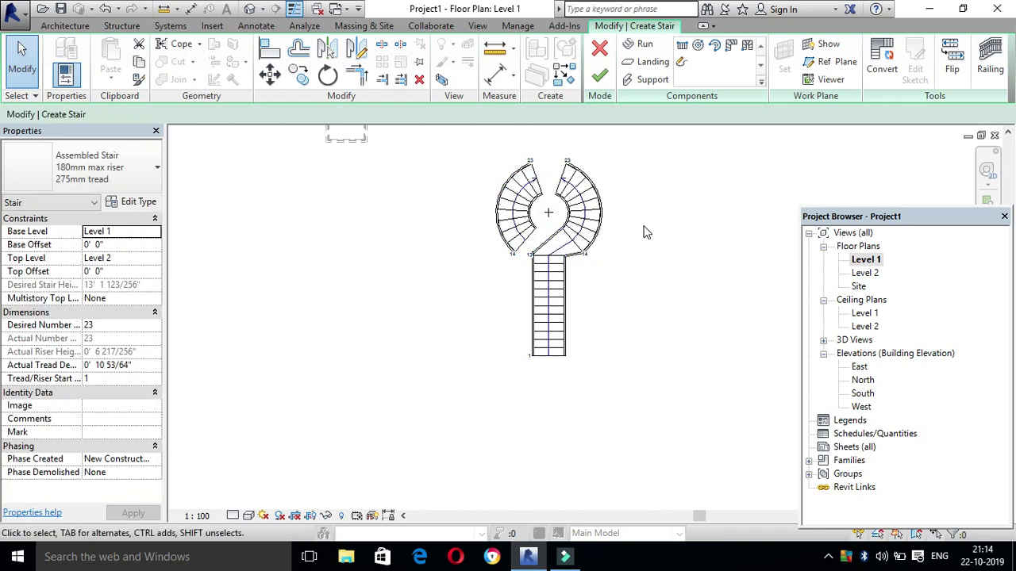
- Convert the triangular landing to a sketch-based landing and open its boundary sketch
scroll(646, 230, up, 3)
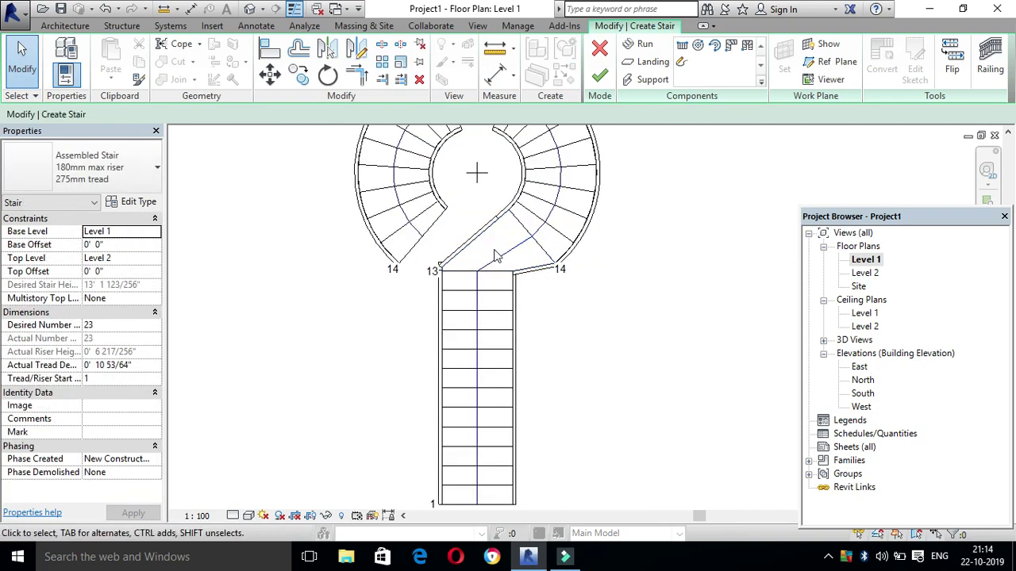
click(493, 261)
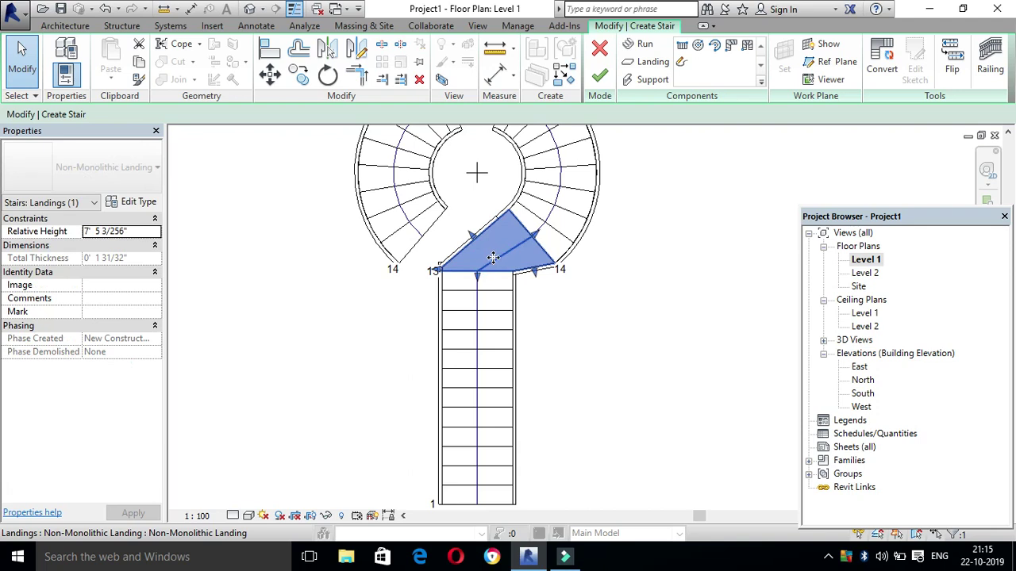
click(496, 259)
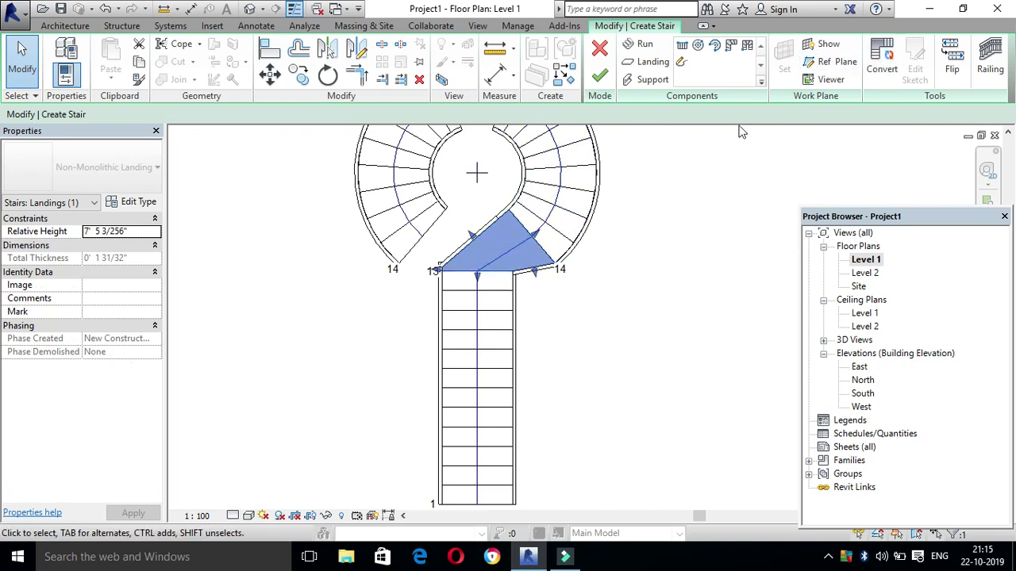
click(880, 64)
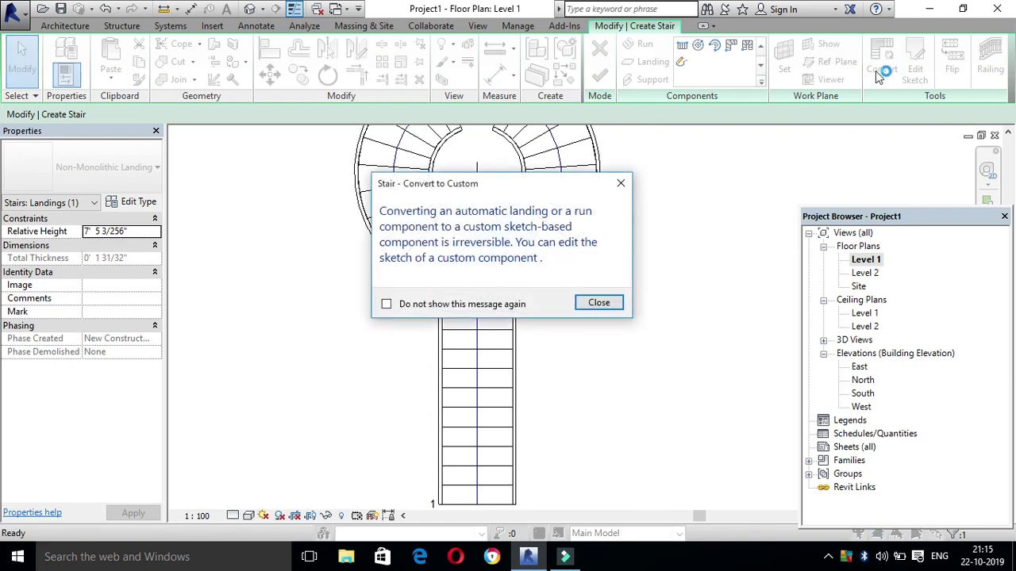
click(599, 304)
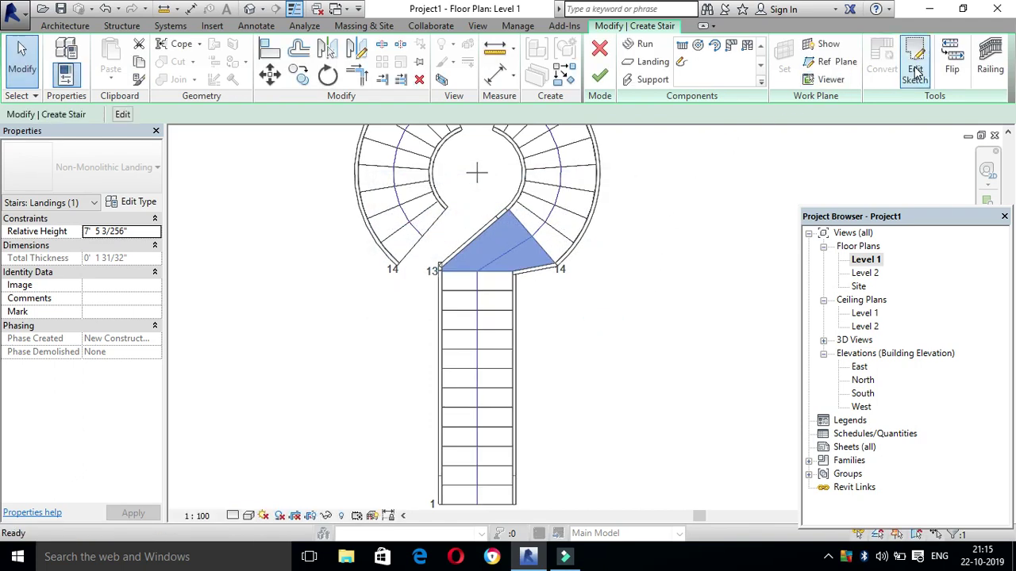
click(915, 71)
- Replace the angled landing edge with new boundary lines forming a wider trapezoid
click(480, 240)
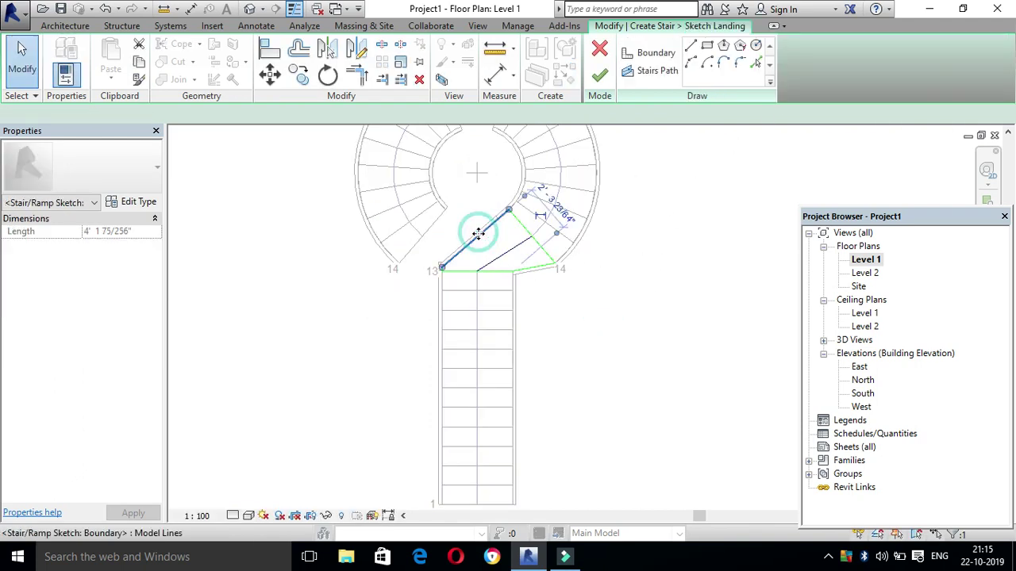
key(Delete)
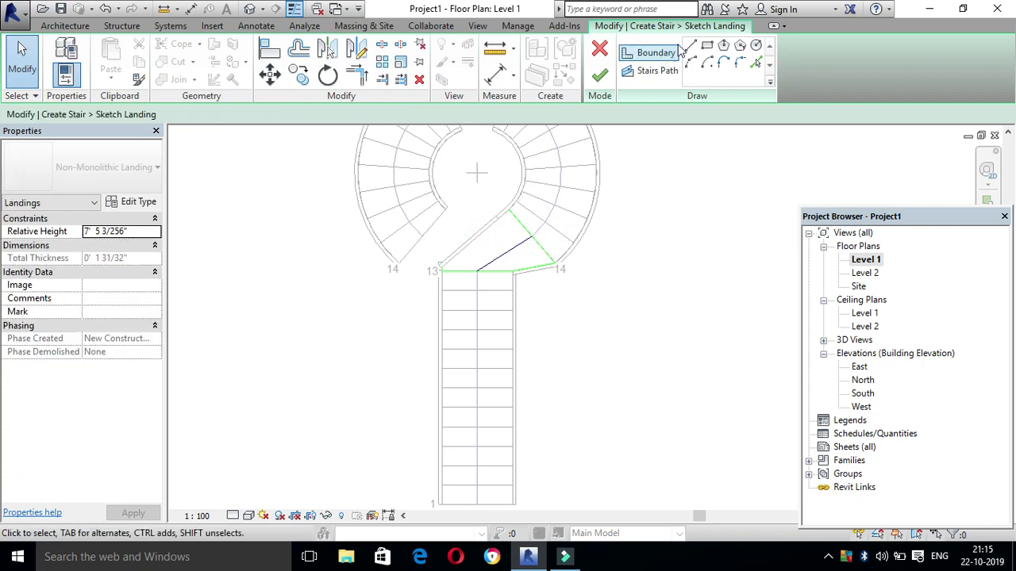
click(690, 45)
click(441, 271)
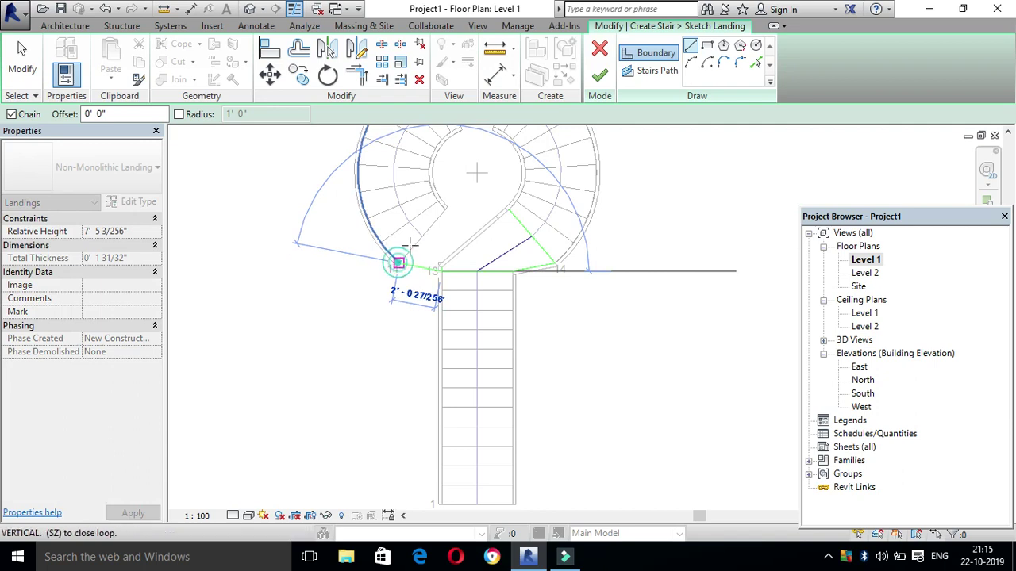
click(397, 264)
click(445, 209)
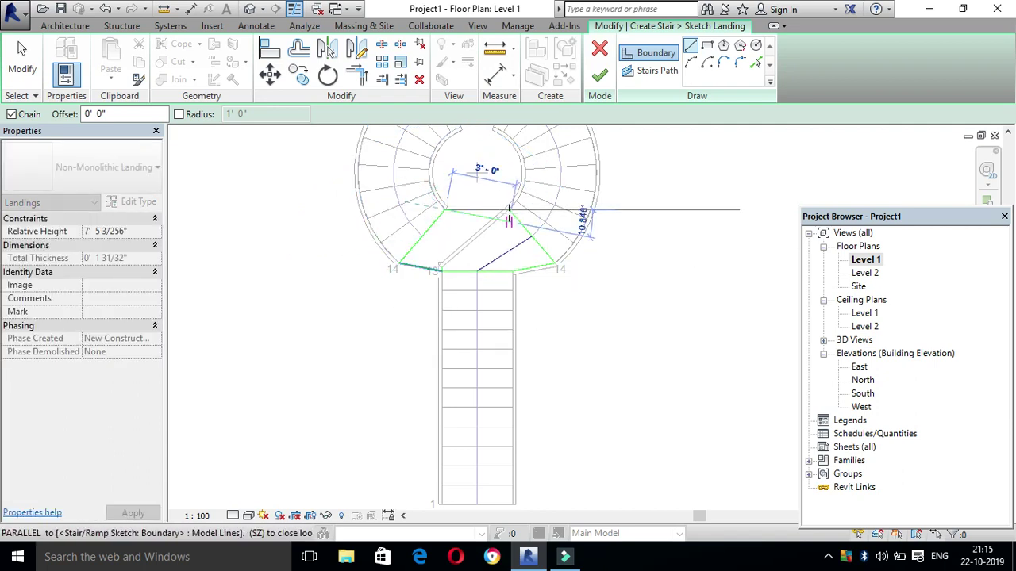
click(510, 210)
- Finish the landing sketch, continuing past the error, and deselect the landing
click(599, 75)
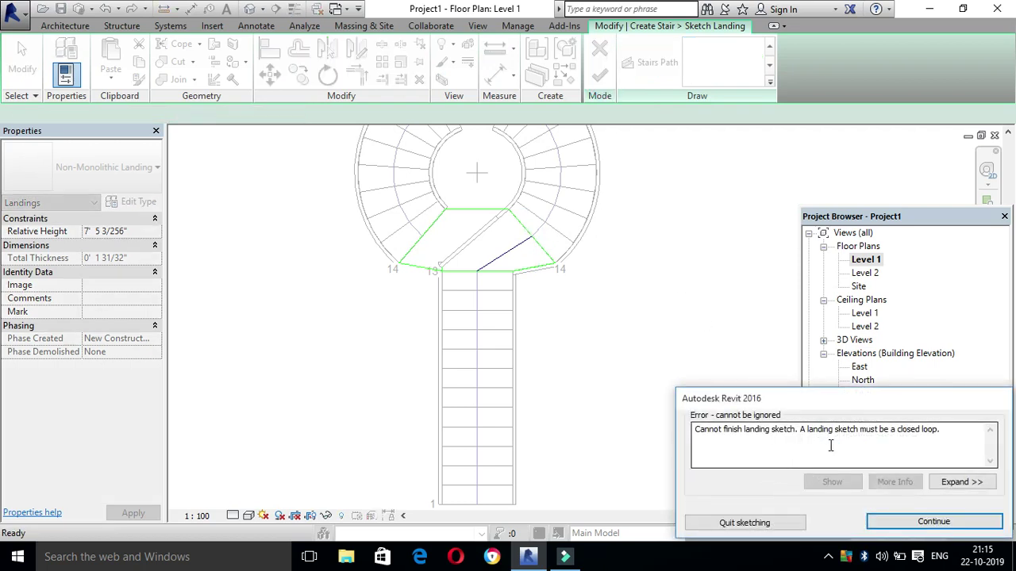
click(889, 522)
scroll(412, 237, up, 3)
scroll(412, 237, up, 1)
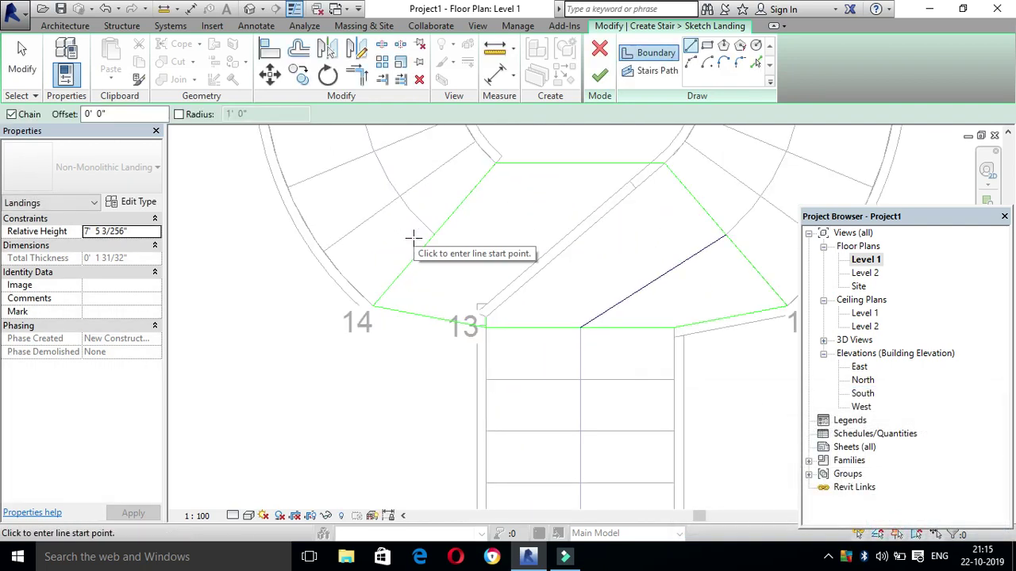
click(599, 75)
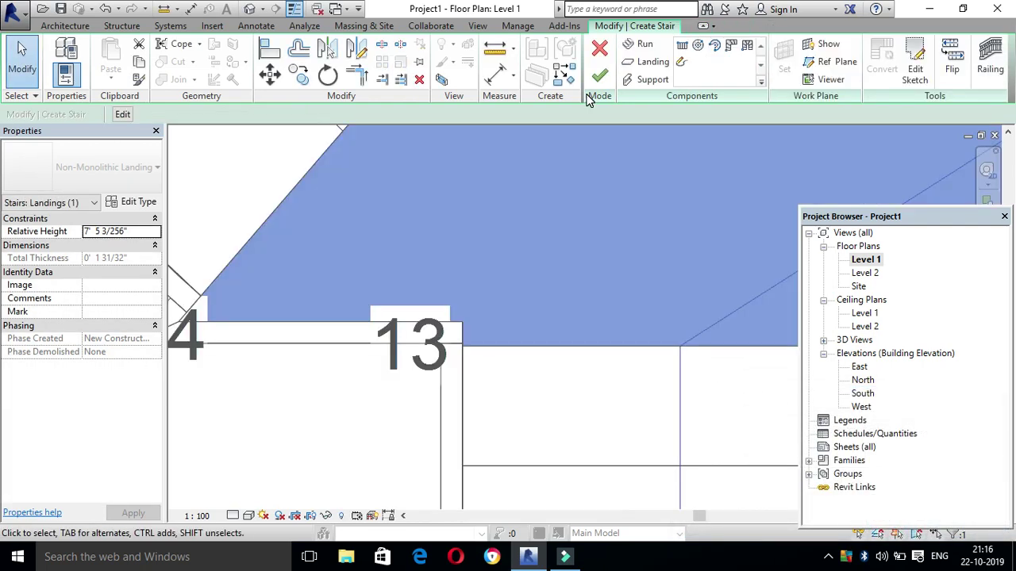
scroll(538, 215, down, 3)
scroll(505, 258, down, 2)
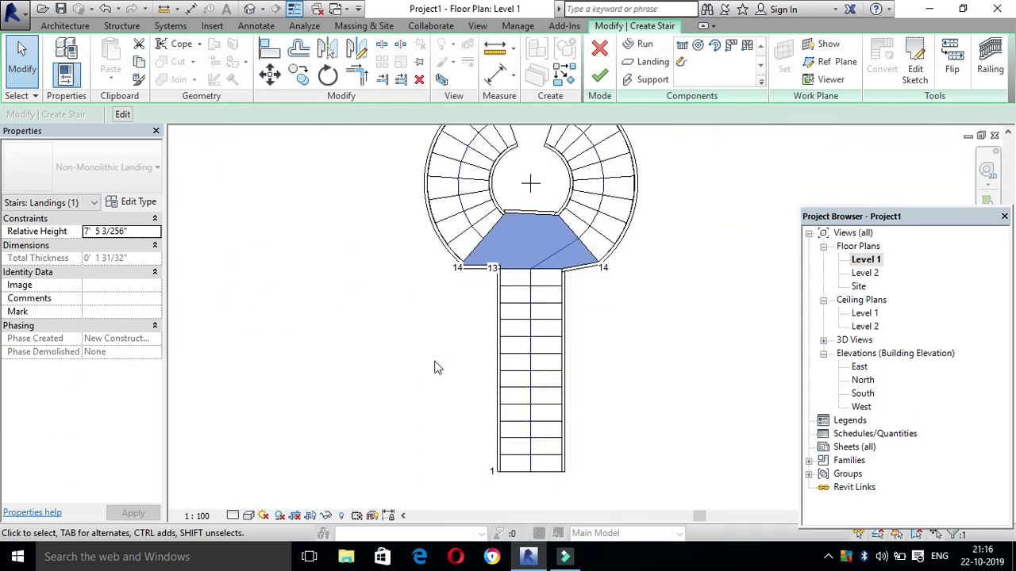
click(432, 359)
- Finish the combined straight-and-spiral stair and orbit it with its railings in 3D
click(601, 77)
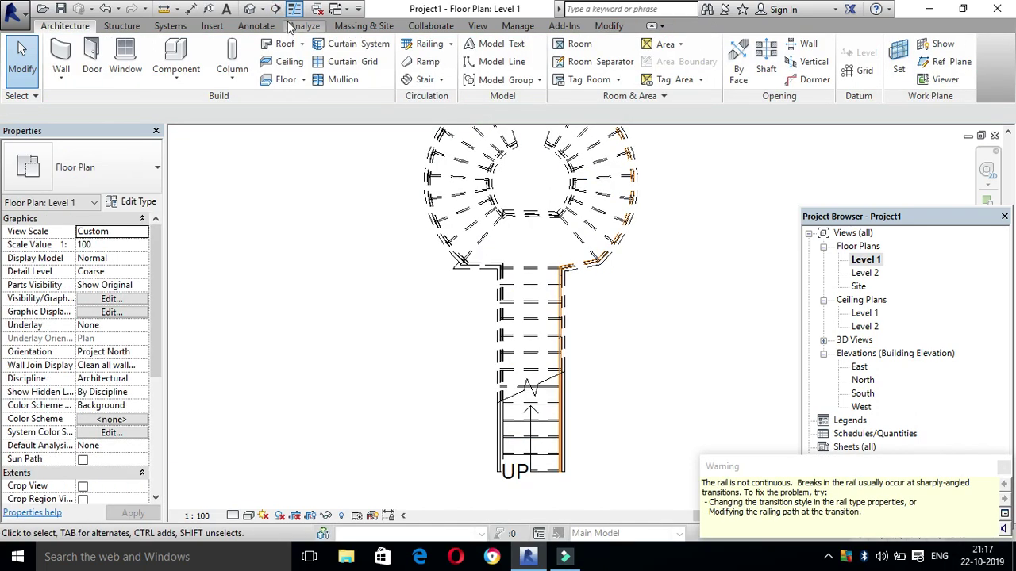
click(250, 9)
mouse_move(641, 419)
shift+middle_down()
mouse_move(575, 492)
mouse_move(522, 440)
shift+middle_up()
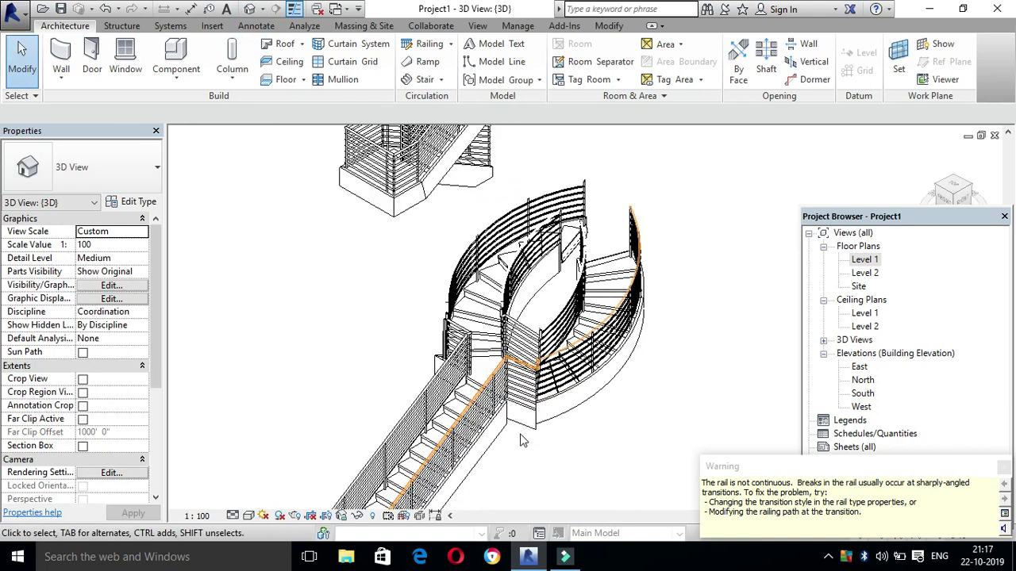
- Snap the 3D view to a ViewCube corner and zoom out over all the stairs
click(946, 205)
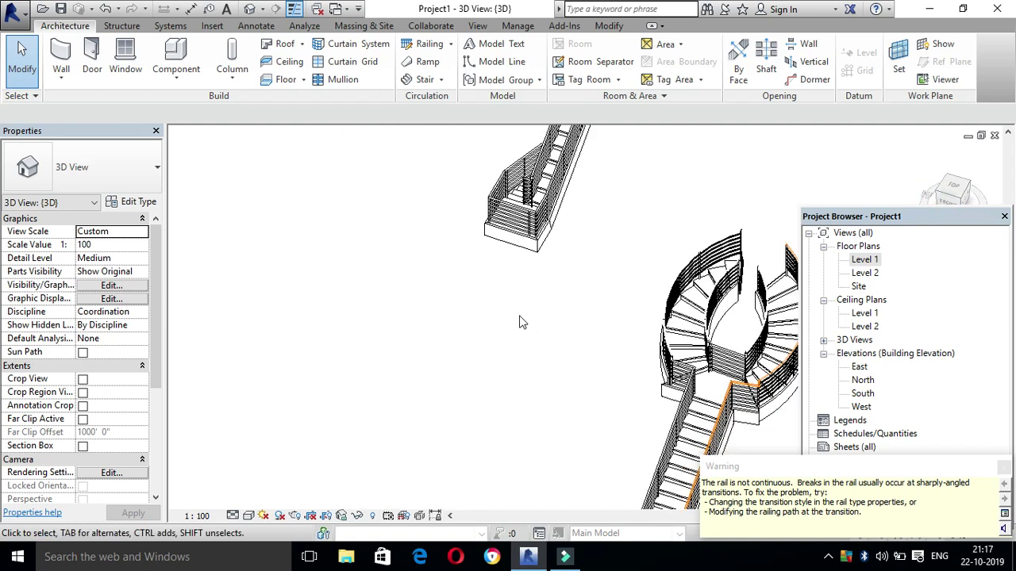
scroll(522, 322, down, 3)
scroll(523, 312, down, 2)
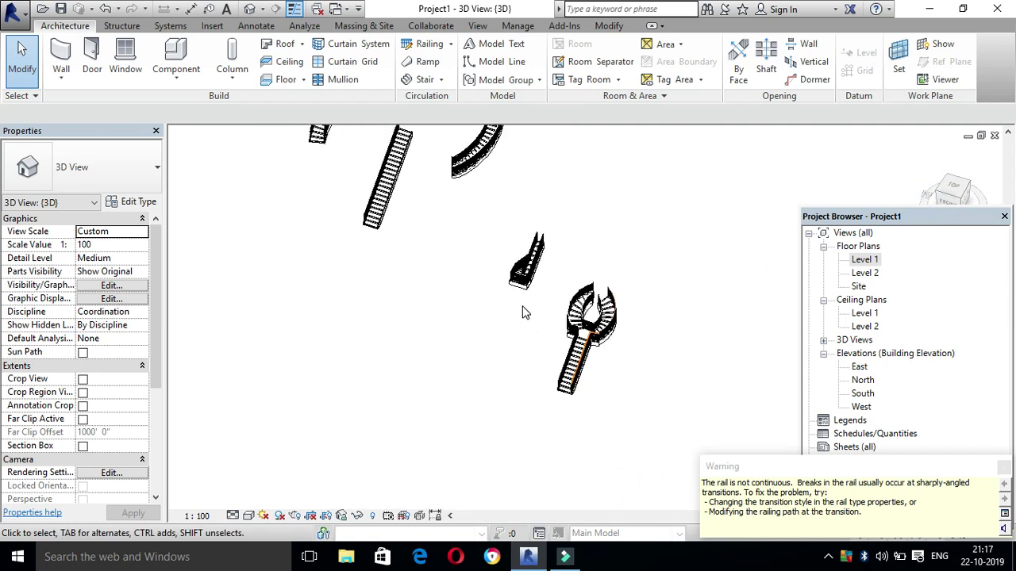
scroll(523, 312, down, 2)
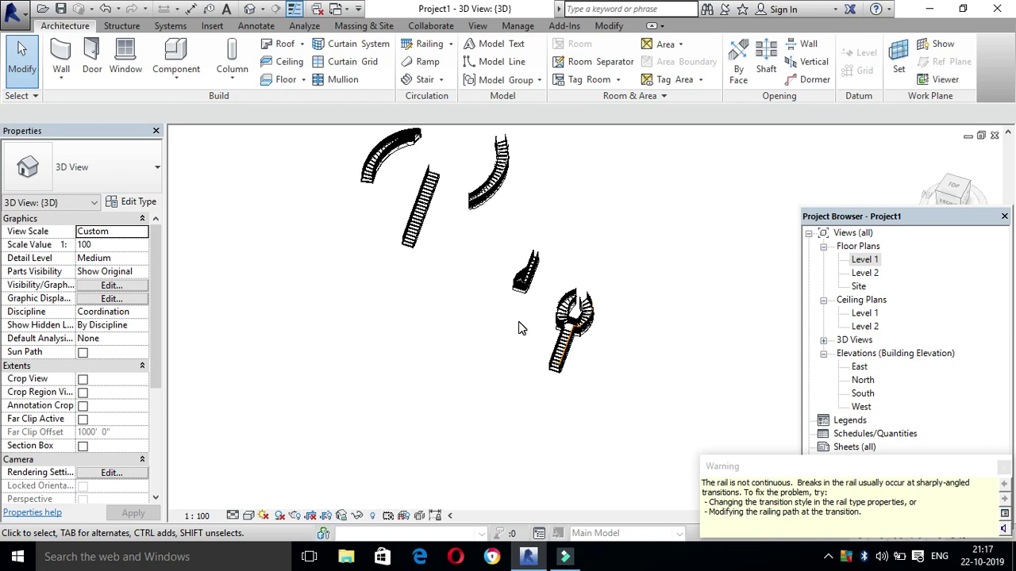